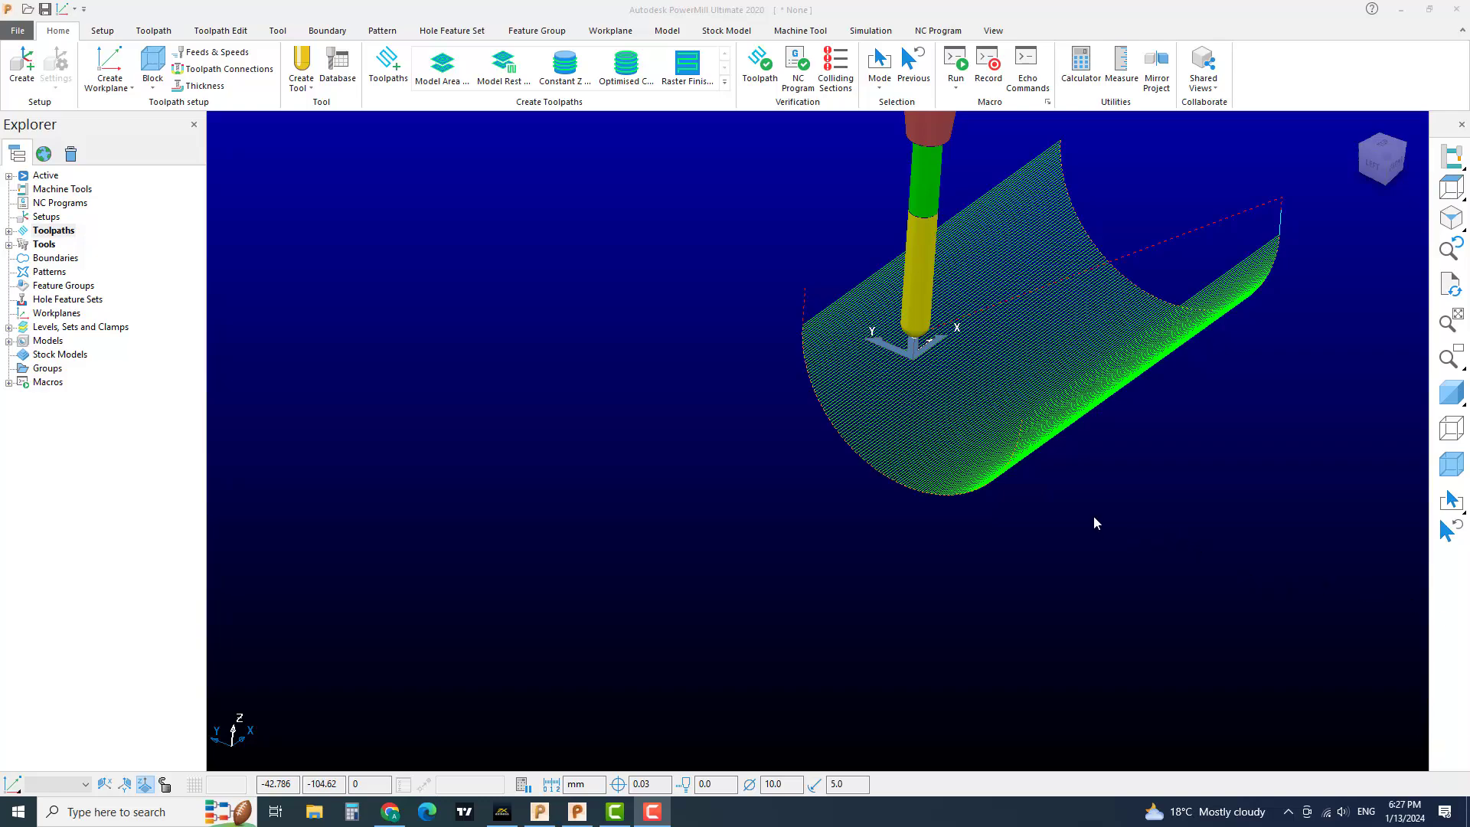
- Recentre the view and expand the Toolpaths node to reveal toolpath 1
{"action": "middle_click_drag", "start_coordinate": [1117, 498], "coordinate": [1096, 493], "text": "shift"}
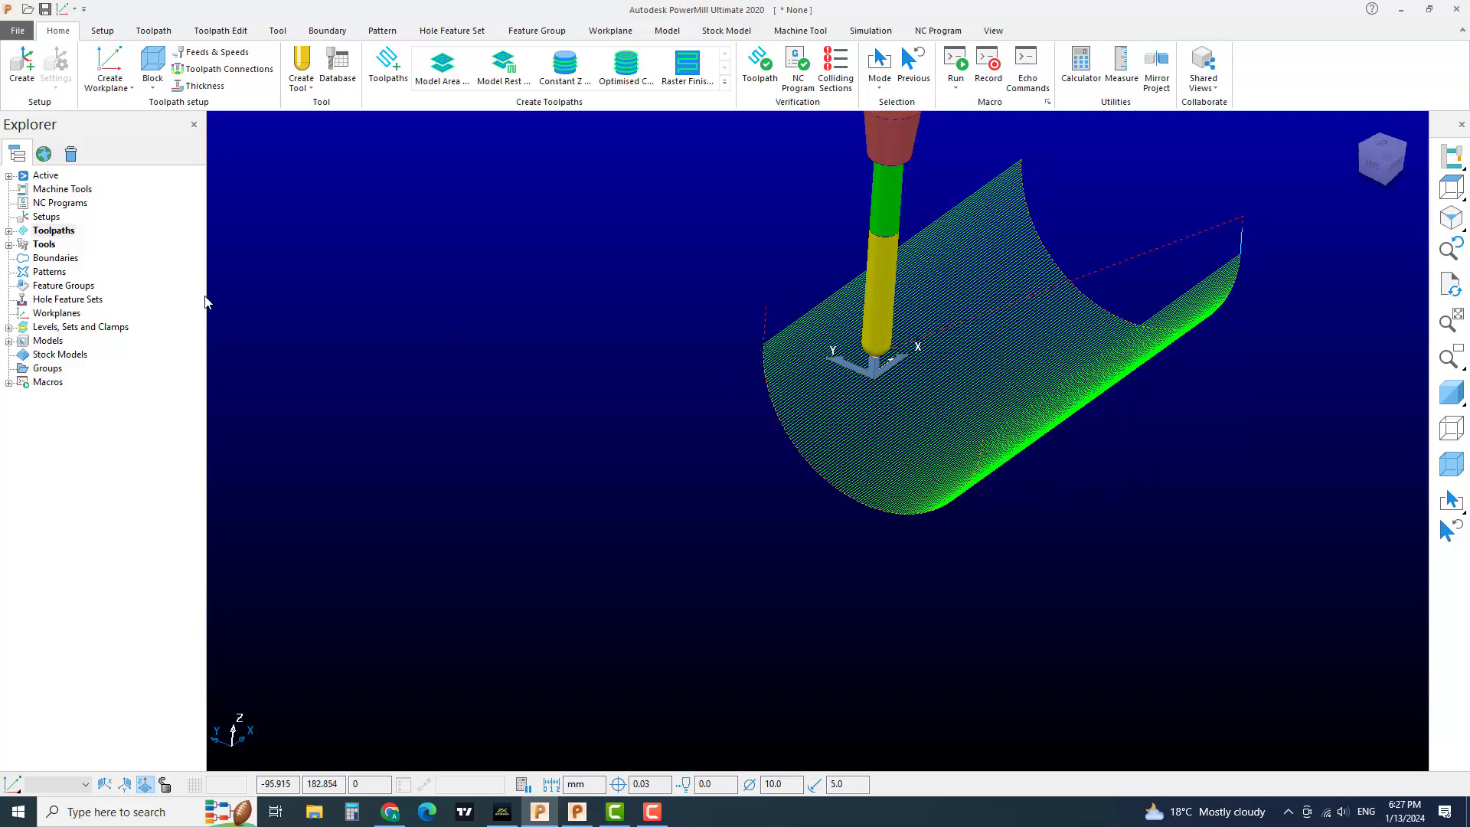
{"action": "left_click", "coordinate": [13, 232]}
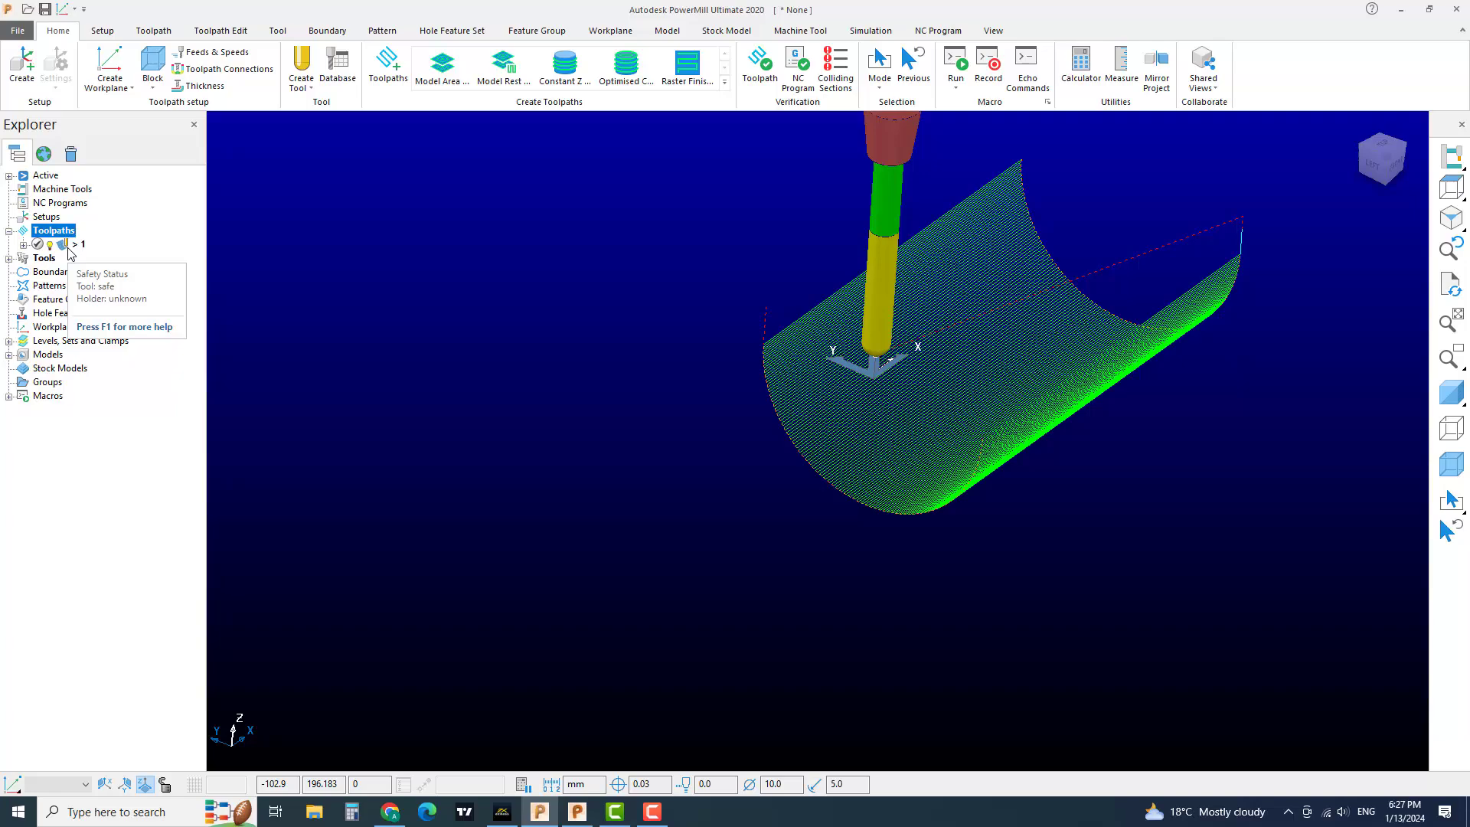
- Browse the Finishing strategies, cancel without choosing one, and switch the block to shaded view
{"action": "left_click", "coordinate": [389, 65]}
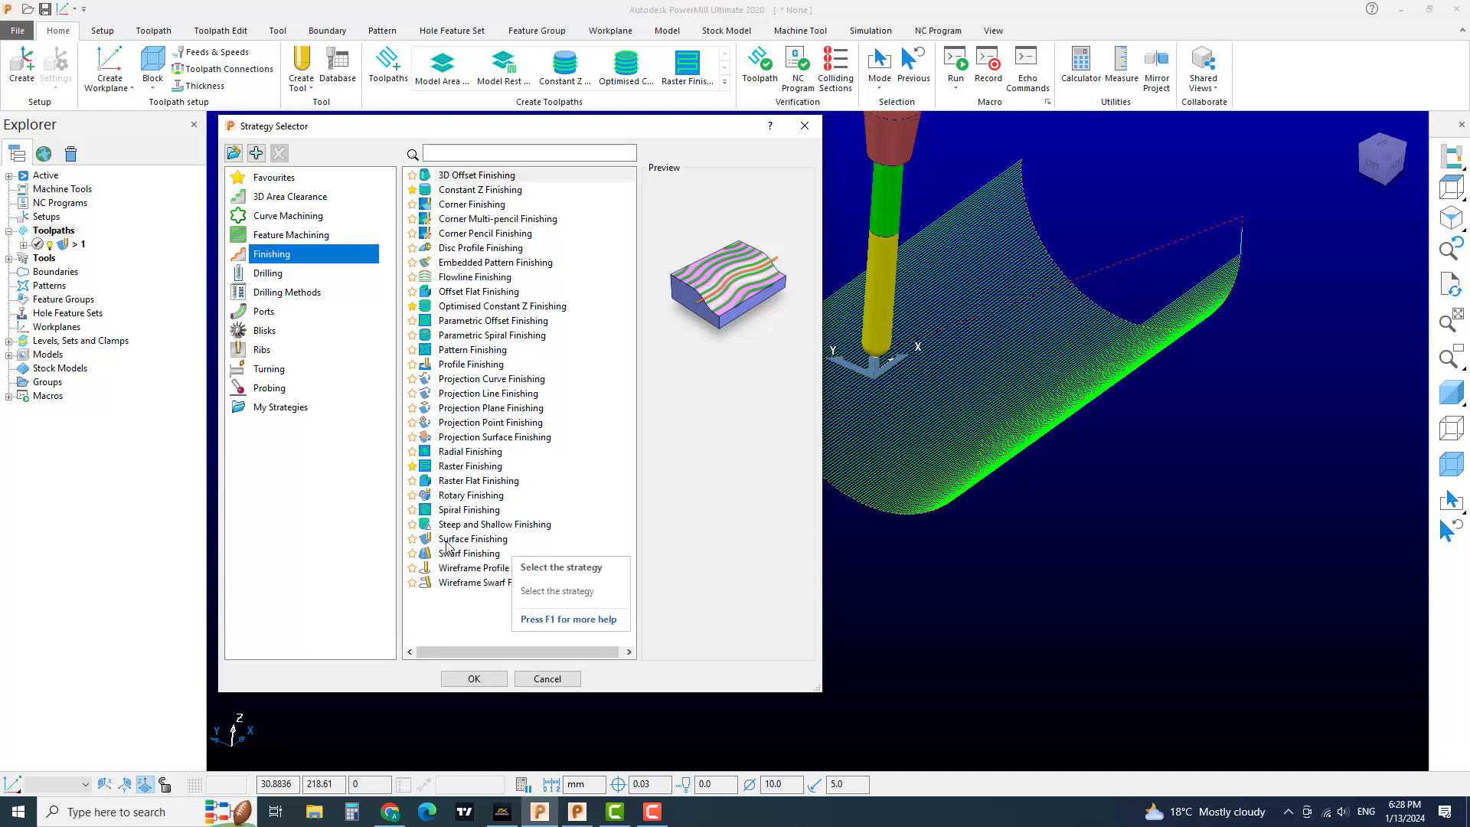
{"action": "left_click", "coordinate": [547, 678]}
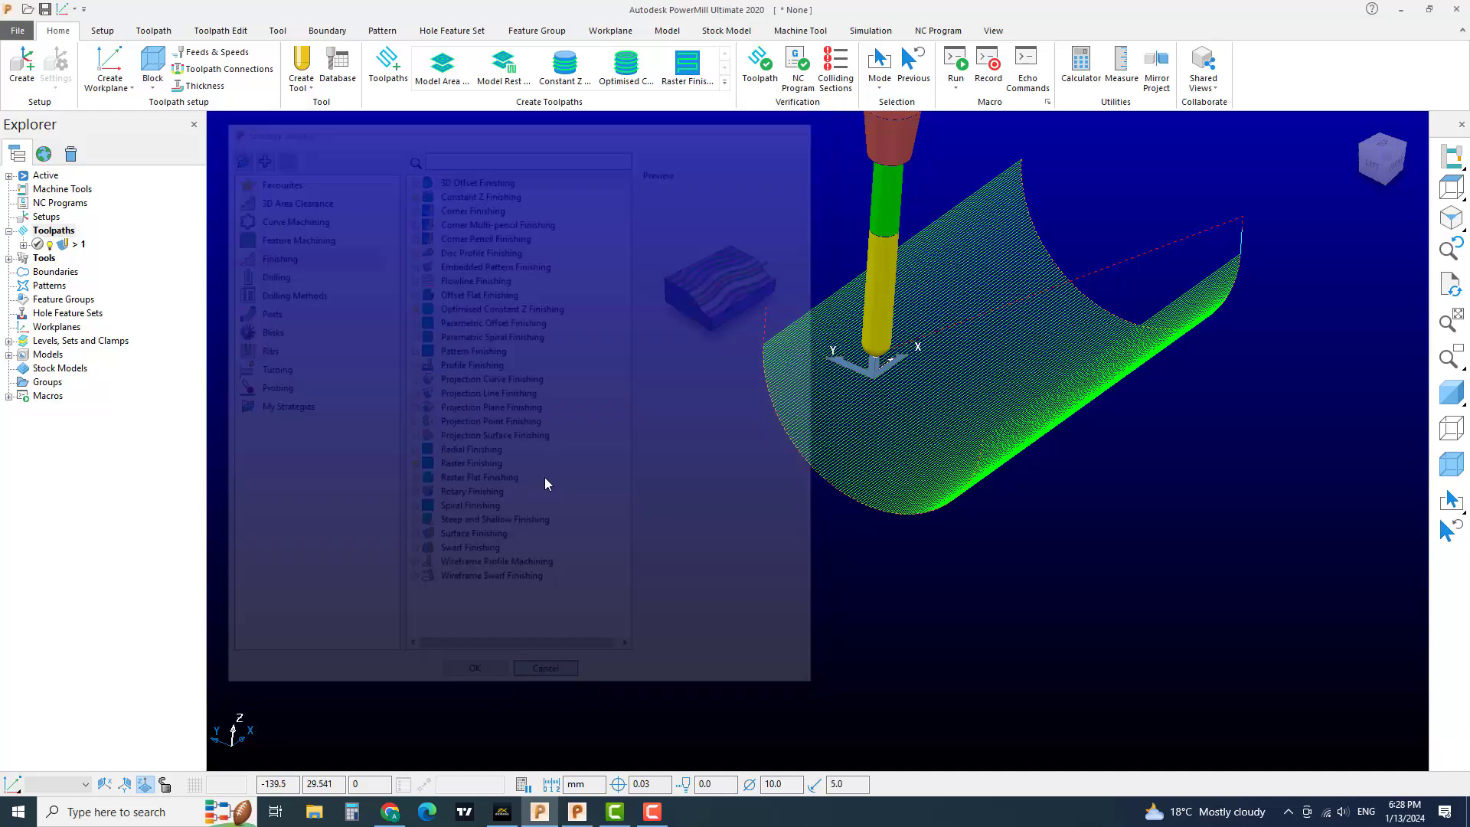
{"action": "left_click", "coordinate": [1439, 402]}
- Orbit and zoom around the block to inspect the half-pipe groove and toolpath 1
{"action": "scroll", "coordinate": [1072, 391], "scroll_direction": "down", "scroll_amount": 3}
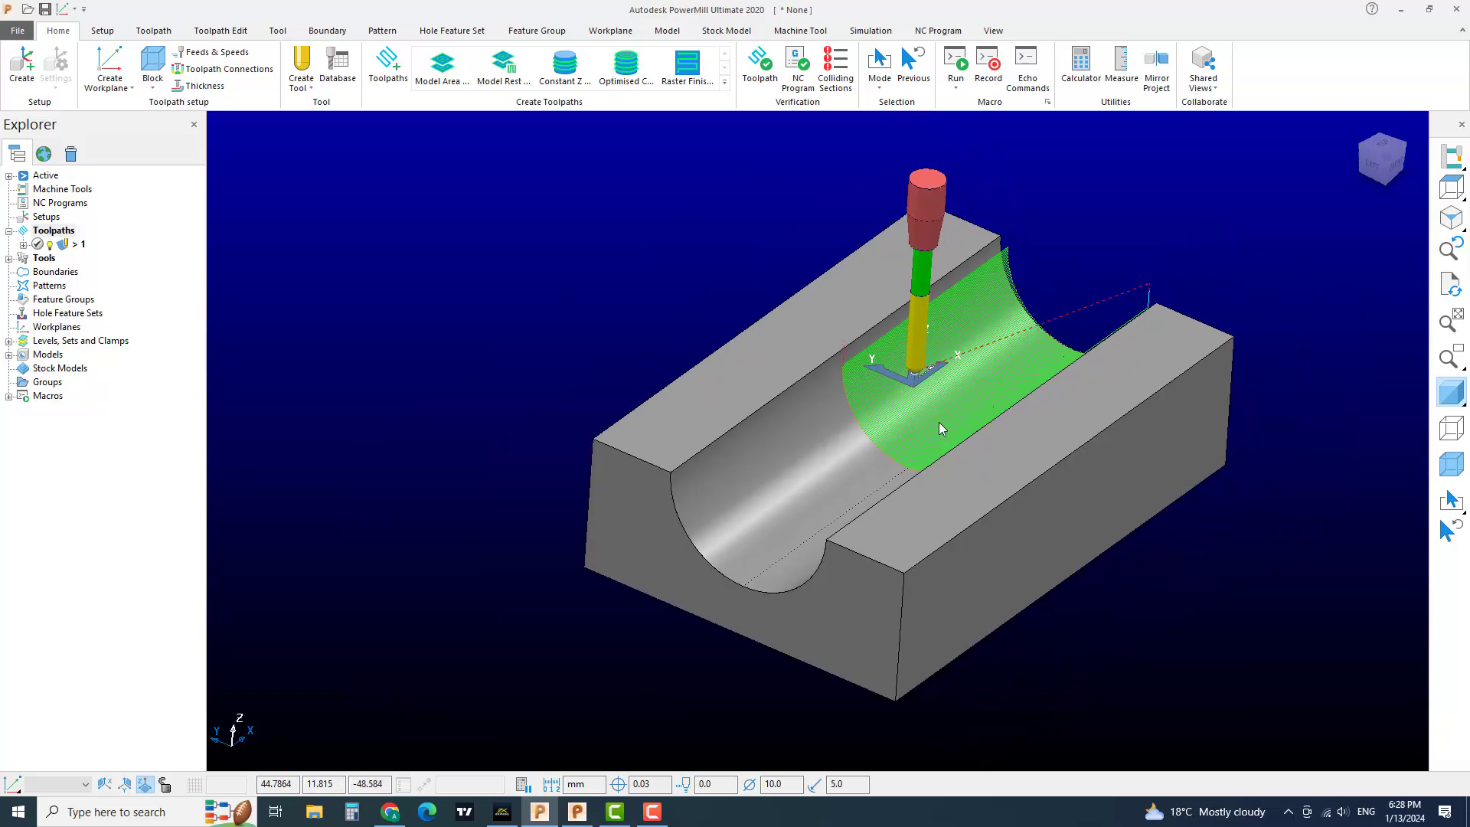
{"action": "mouse_move", "coordinate": [941, 427]}
{"action": "middle_mouse_down"}
{"action": "mouse_move", "coordinate": [810, 472]}
{"action": "mouse_move", "coordinate": [853, 450]}
{"action": "middle_mouse_up"}
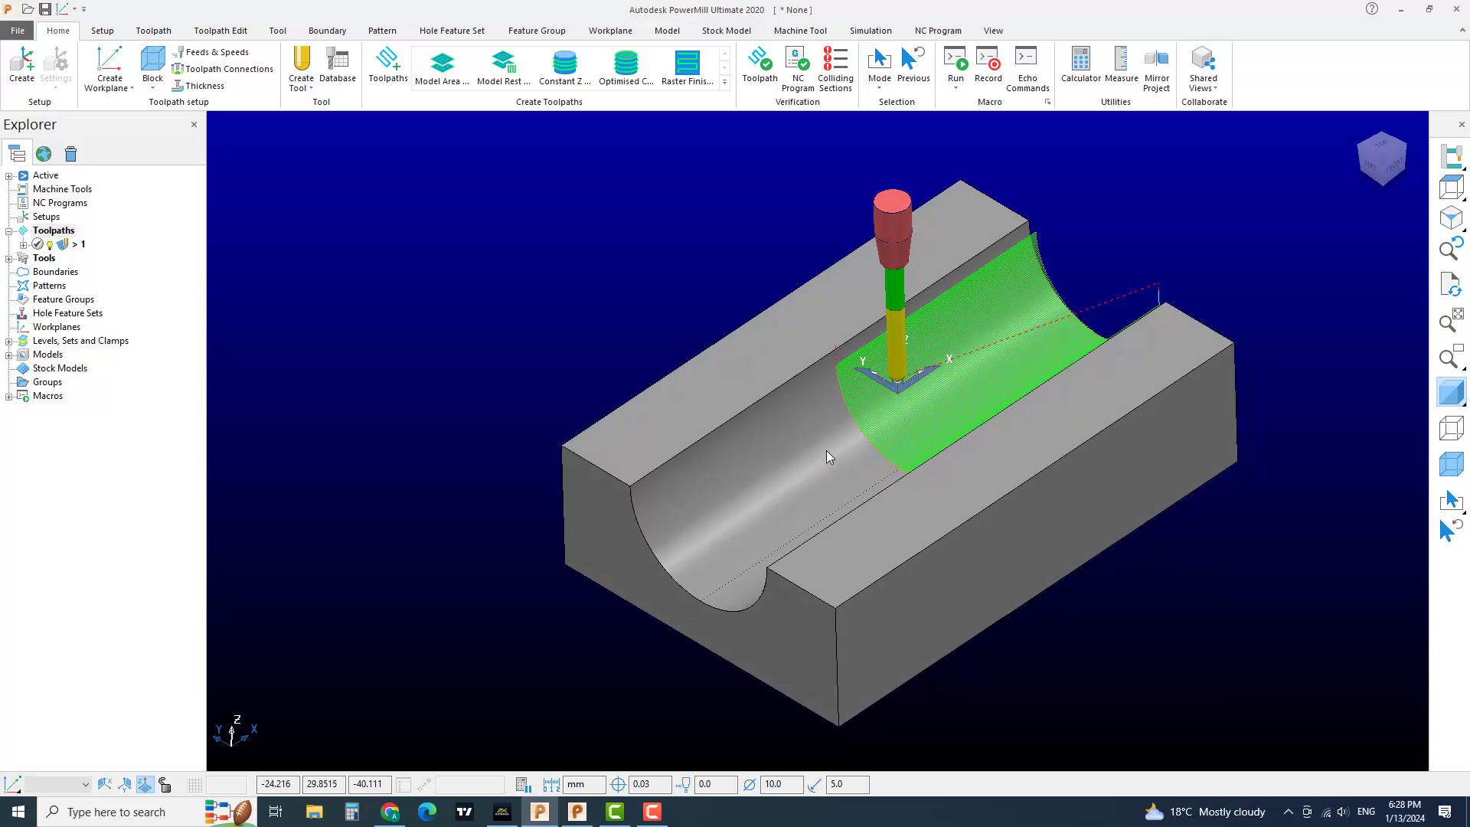
{"action": "scroll", "coordinate": [825, 450], "scroll_direction": "up", "scroll_amount": 3}
{"action": "scroll", "coordinate": [826, 451], "scroll_direction": "down", "scroll_amount": 3}
{"action": "scroll", "coordinate": [829, 452], "scroll_direction": "up", "scroll_amount": 1}
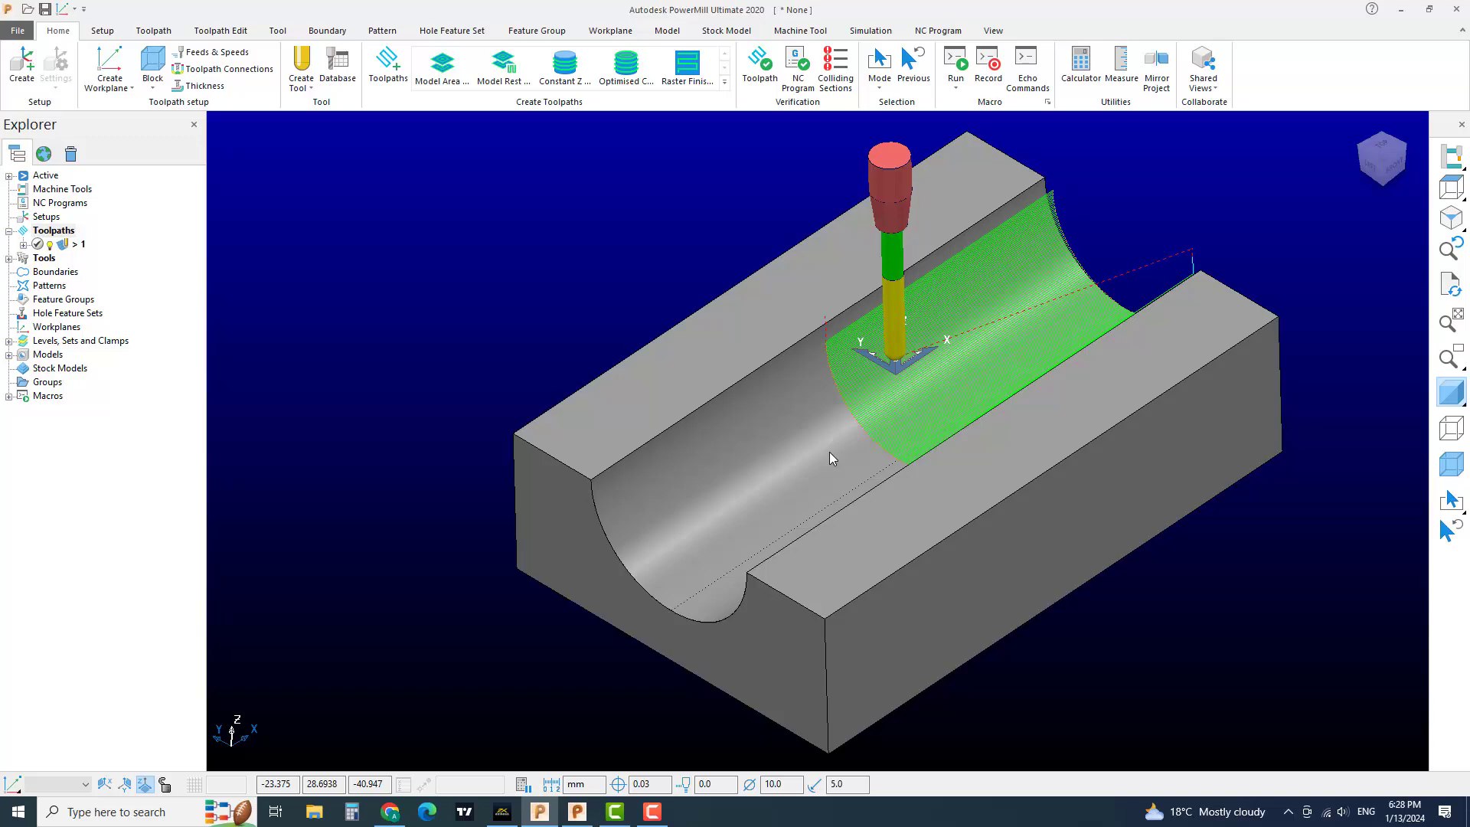
{"action": "mouse_move", "coordinate": [830, 453]}
{"action": "middle_mouse_down"}
{"action": "mouse_move", "coordinate": [814, 449]}
{"action": "mouse_move", "coordinate": [1013, 354]}
{"action": "mouse_move", "coordinate": [988, 421]}
{"action": "mouse_move", "coordinate": [930, 416]}
{"action": "mouse_move", "coordinate": [884, 449]}
{"action": "mouse_move", "coordinate": [791, 462]}
{"action": "mouse_move", "coordinate": [724, 446]}
{"action": "middle_mouse_up"}
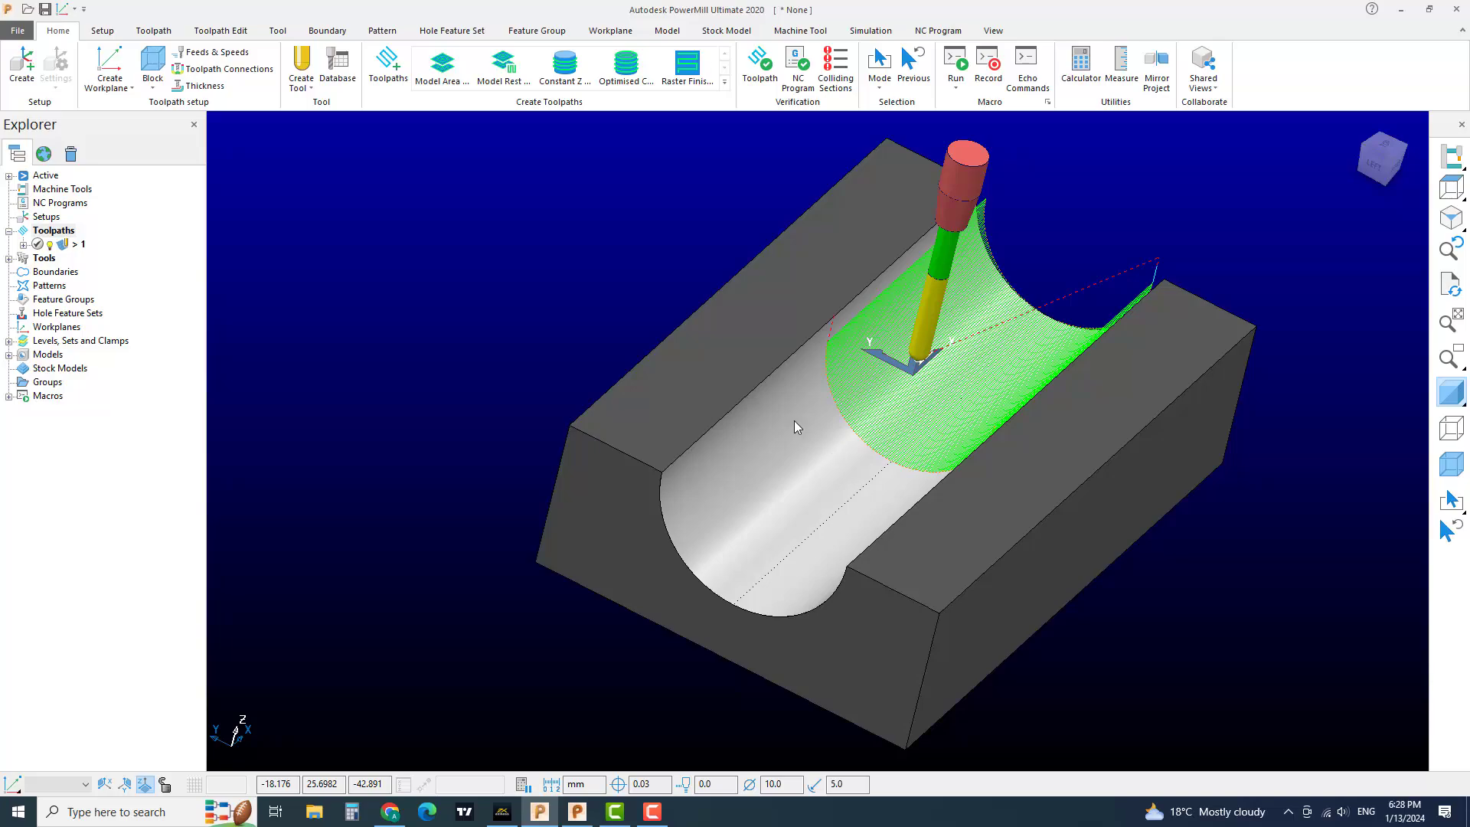
{"action": "mouse_move", "coordinate": [793, 420]}
{"action": "middle_mouse_down"}
{"action": "mouse_move", "coordinate": [510, 334]}
{"action": "mouse_move", "coordinate": [579, 346]}
{"action": "middle_mouse_up"}
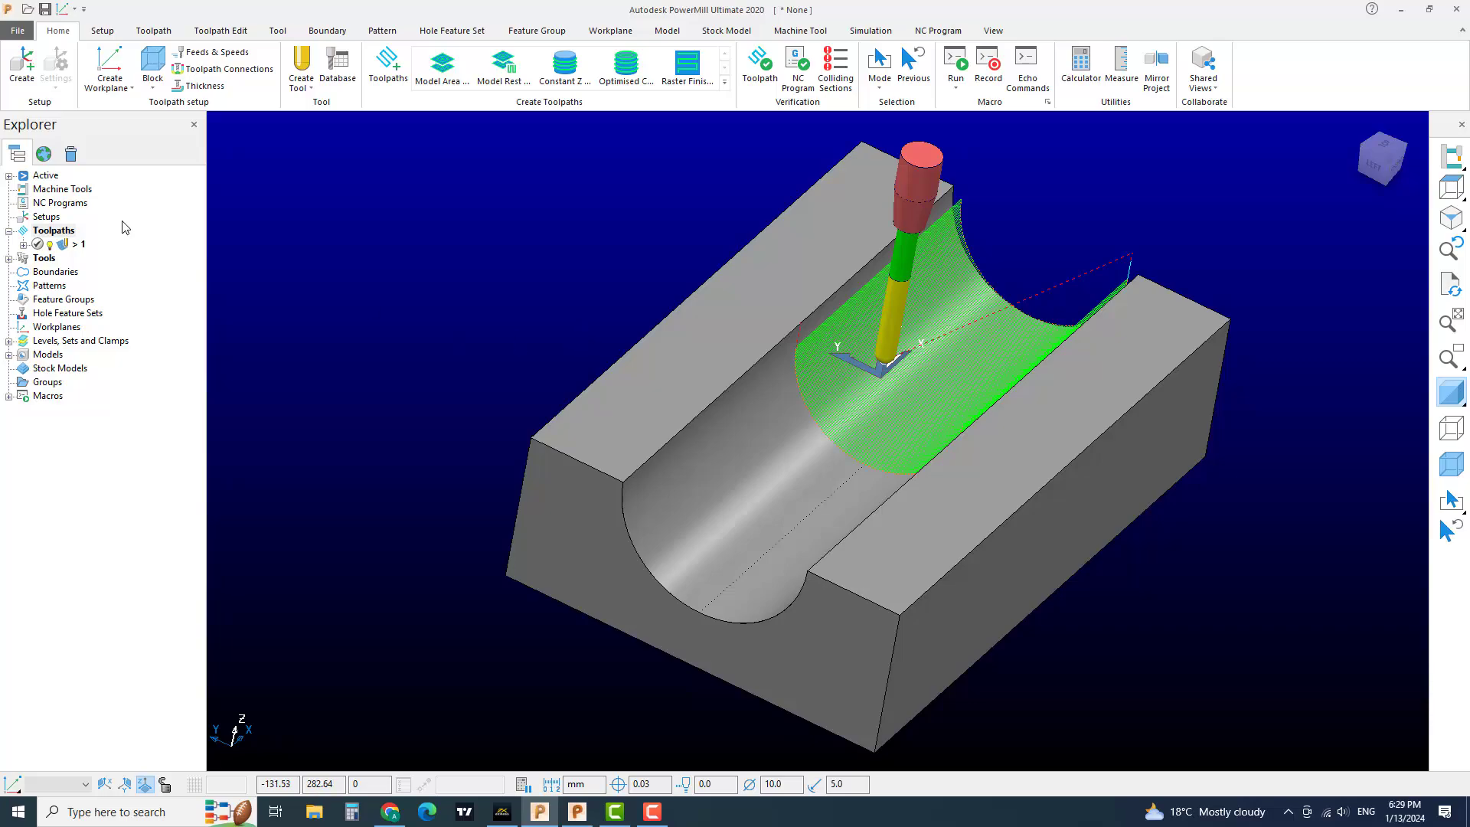
- Delete all toolpaths and create a new Surface Finishing toolpath from the Finishing strategies
{"action": "right_click", "coordinate": [65, 234]}
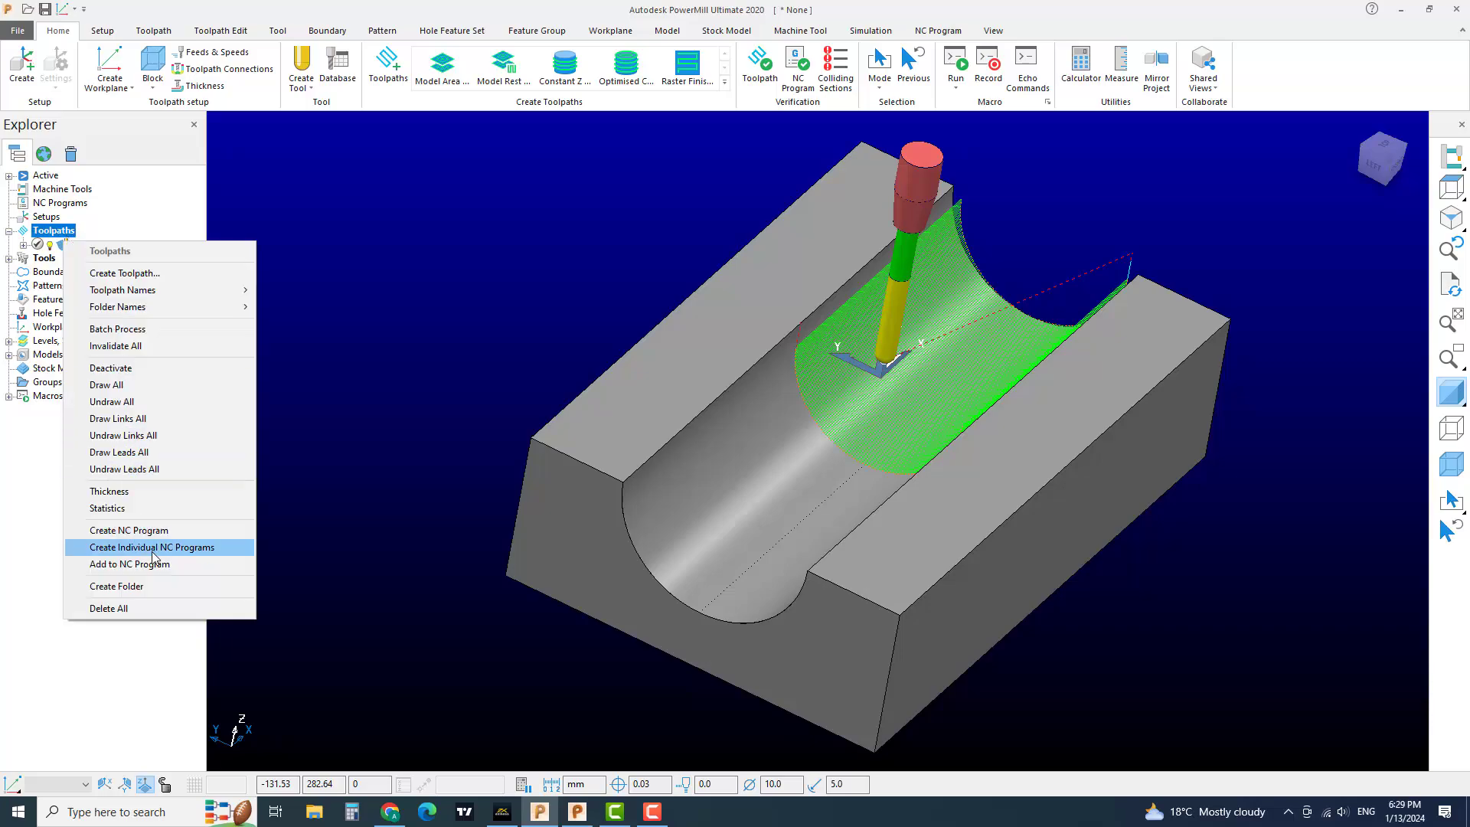
{"action": "left_click", "coordinate": [84, 608]}
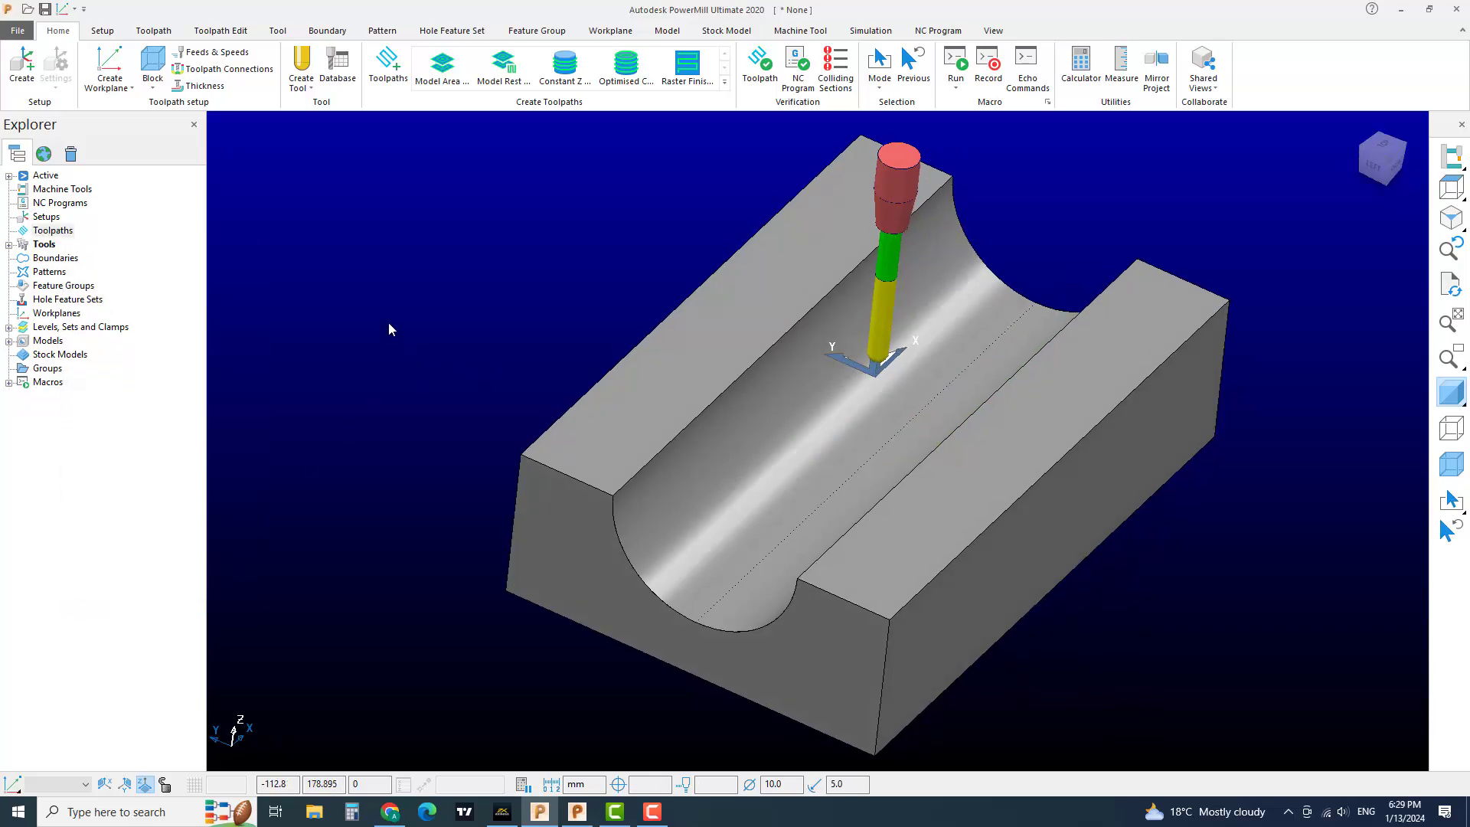
{"action": "left_click", "coordinate": [388, 68]}
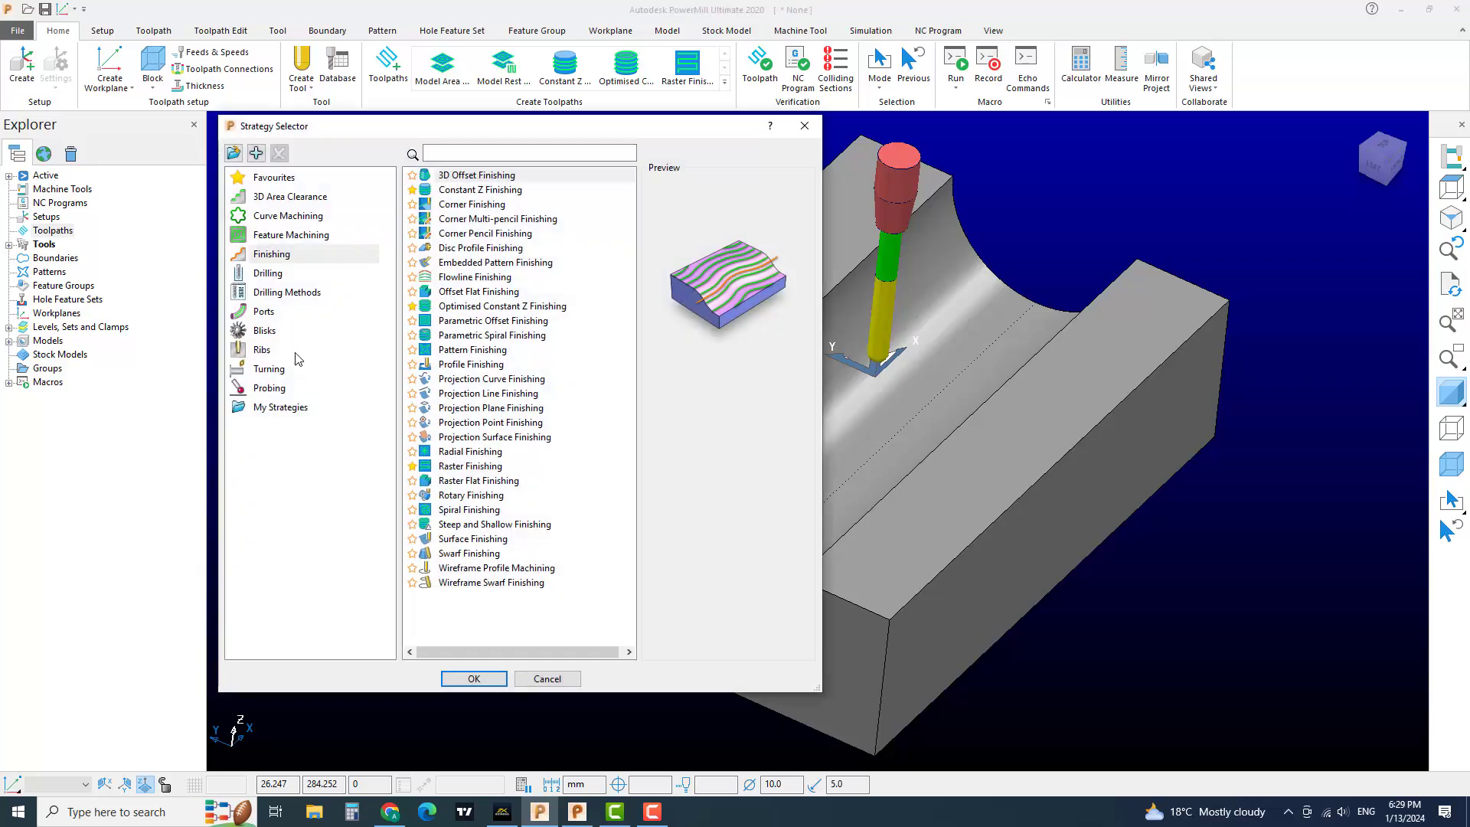
{"action": "left_click", "coordinate": [294, 254]}
{"action": "left_click", "coordinate": [472, 539]}
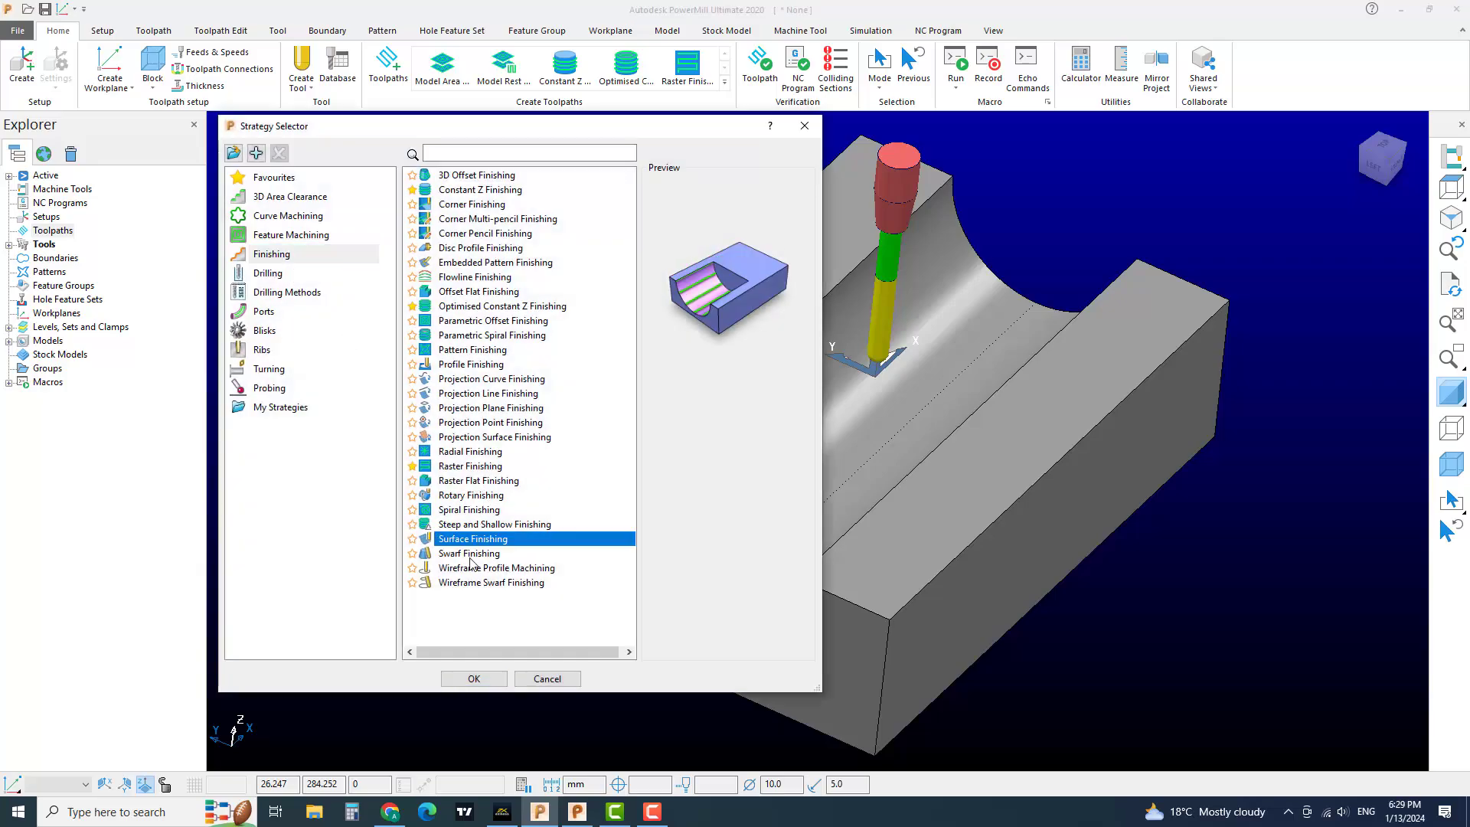
{"action": "left_click", "coordinate": [474, 678]}
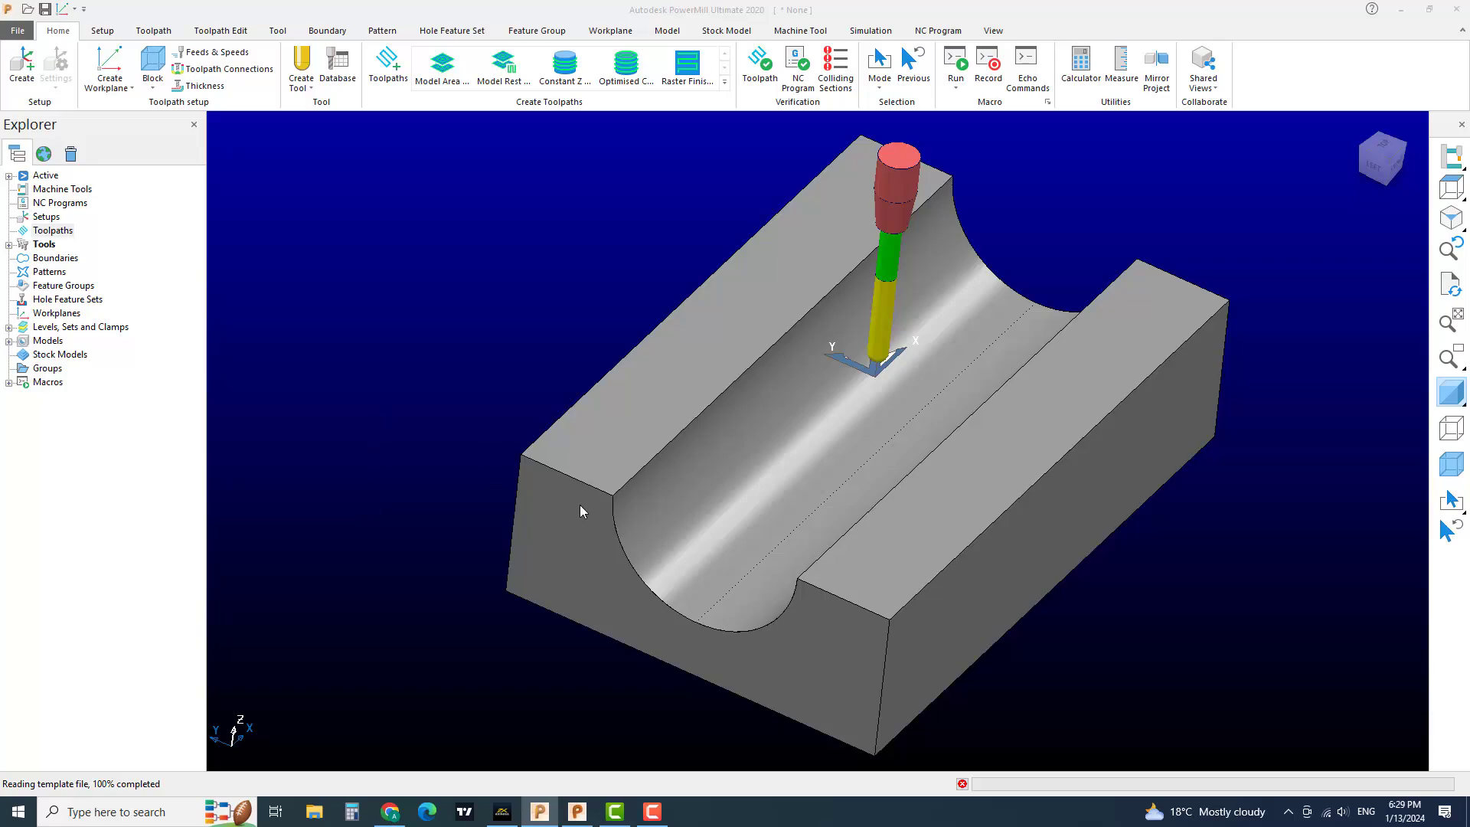
- Select the groove's curved surface and preview Surface Finishing passes at 1.0 stepover
{"action": "left_click_drag", "start_coordinate": [459, 137], "coordinate": [365, 100]}
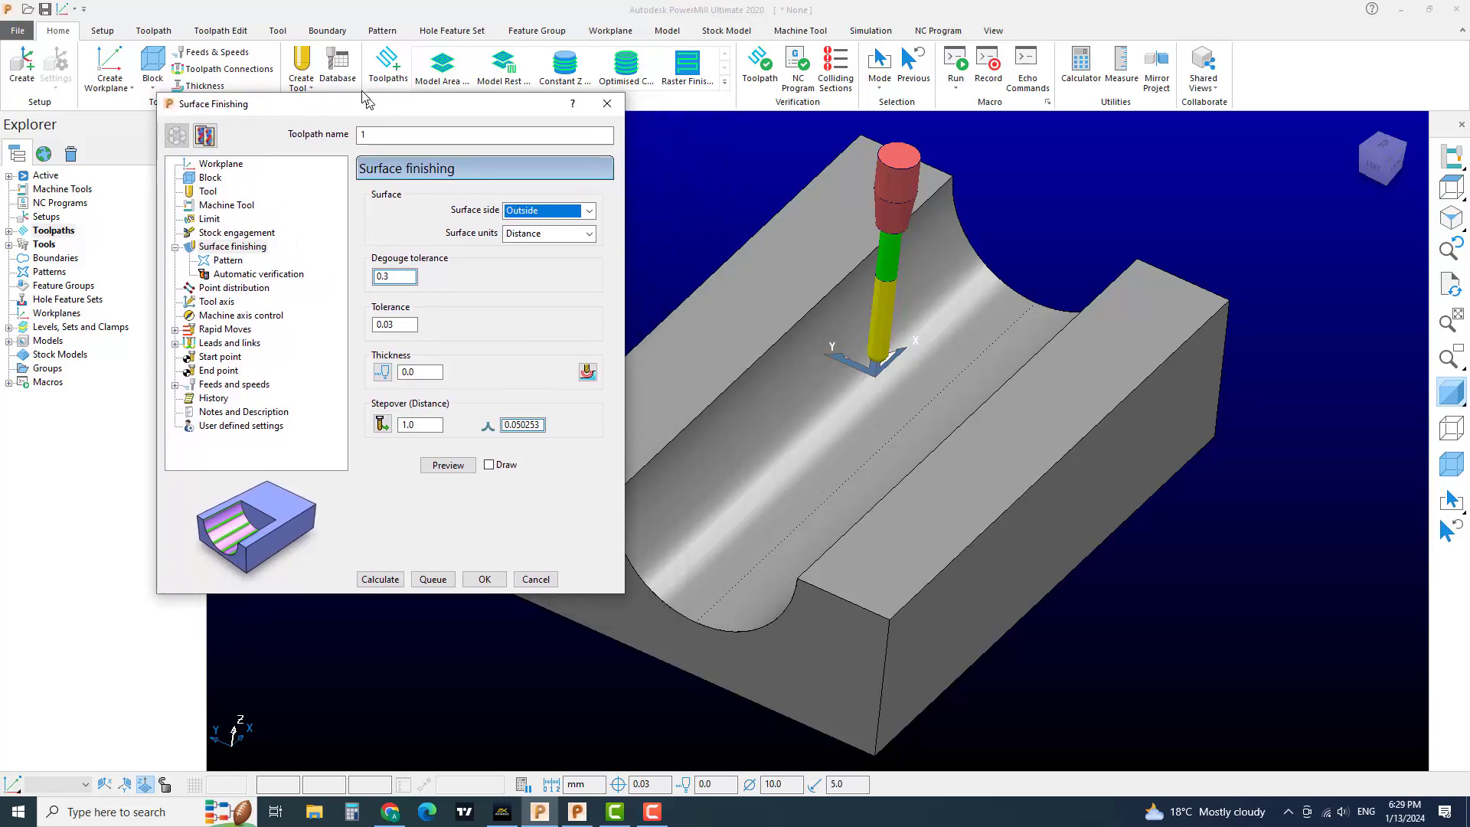
{"action": "left_click", "coordinate": [770, 417]}
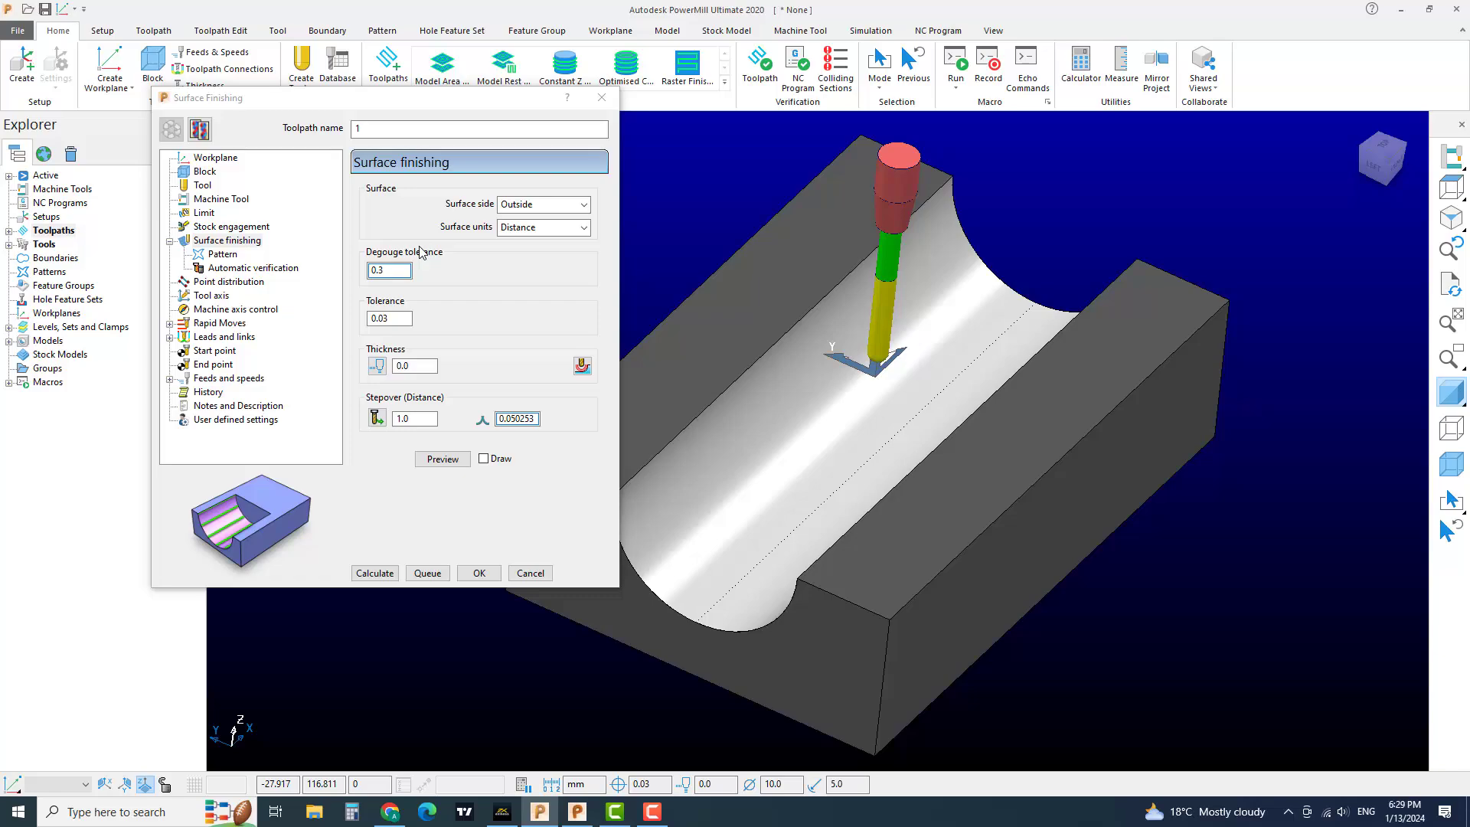
{"action": "double_click", "coordinate": [392, 424]}
{"action": "left_click", "coordinate": [442, 459]}
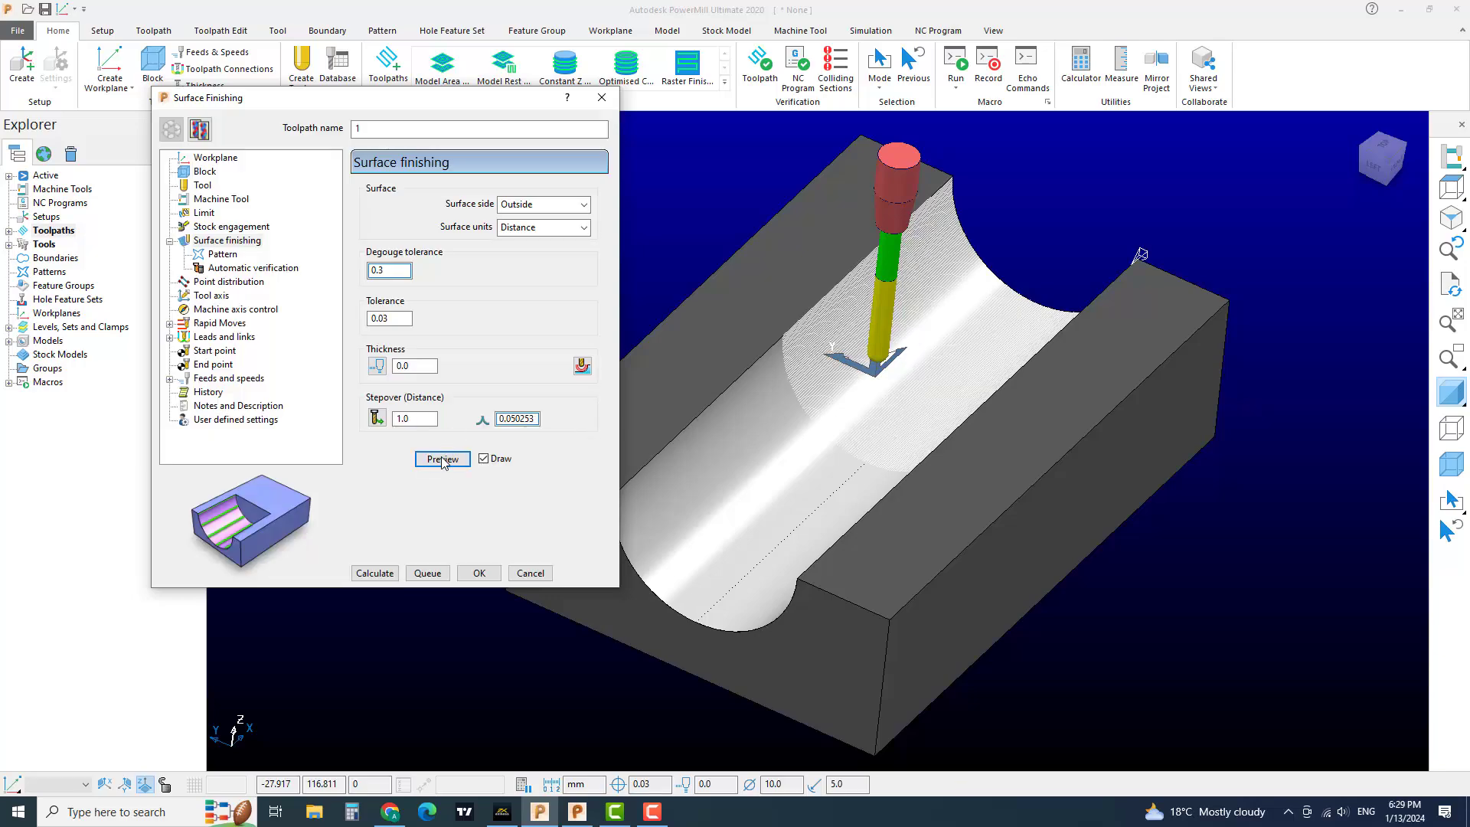
- Hide the shaded block, then orbit and zoom to inspect the white preview lines over the groove
{"action": "left_click", "coordinate": [1461, 403]}
{"action": "mouse_move", "coordinate": [1099, 398]}
{"action": "middle_mouse_down"}
{"action": "mouse_move", "coordinate": [925, 427]}
{"action": "mouse_move", "coordinate": [968, 360]}
{"action": "middle_mouse_up"}
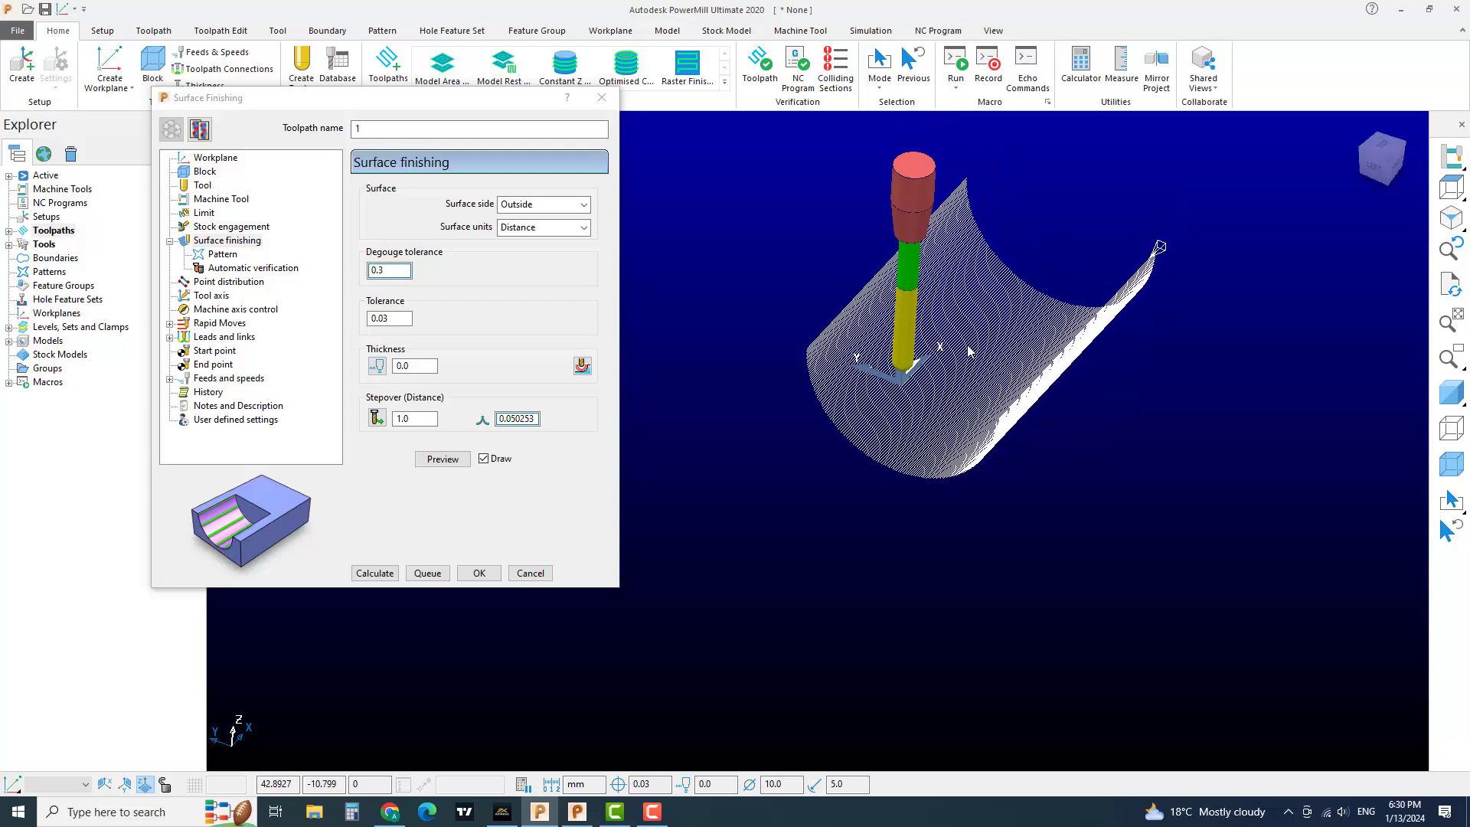
{"action": "middle_click_drag", "start_coordinate": [967, 378], "coordinate": [984, 386]}
{"action": "scroll", "coordinate": [984, 386], "scroll_direction": "up", "scroll_amount": 2}
{"action": "scroll", "coordinate": [981, 390], "scroll_direction": "up", "scroll_amount": 2}
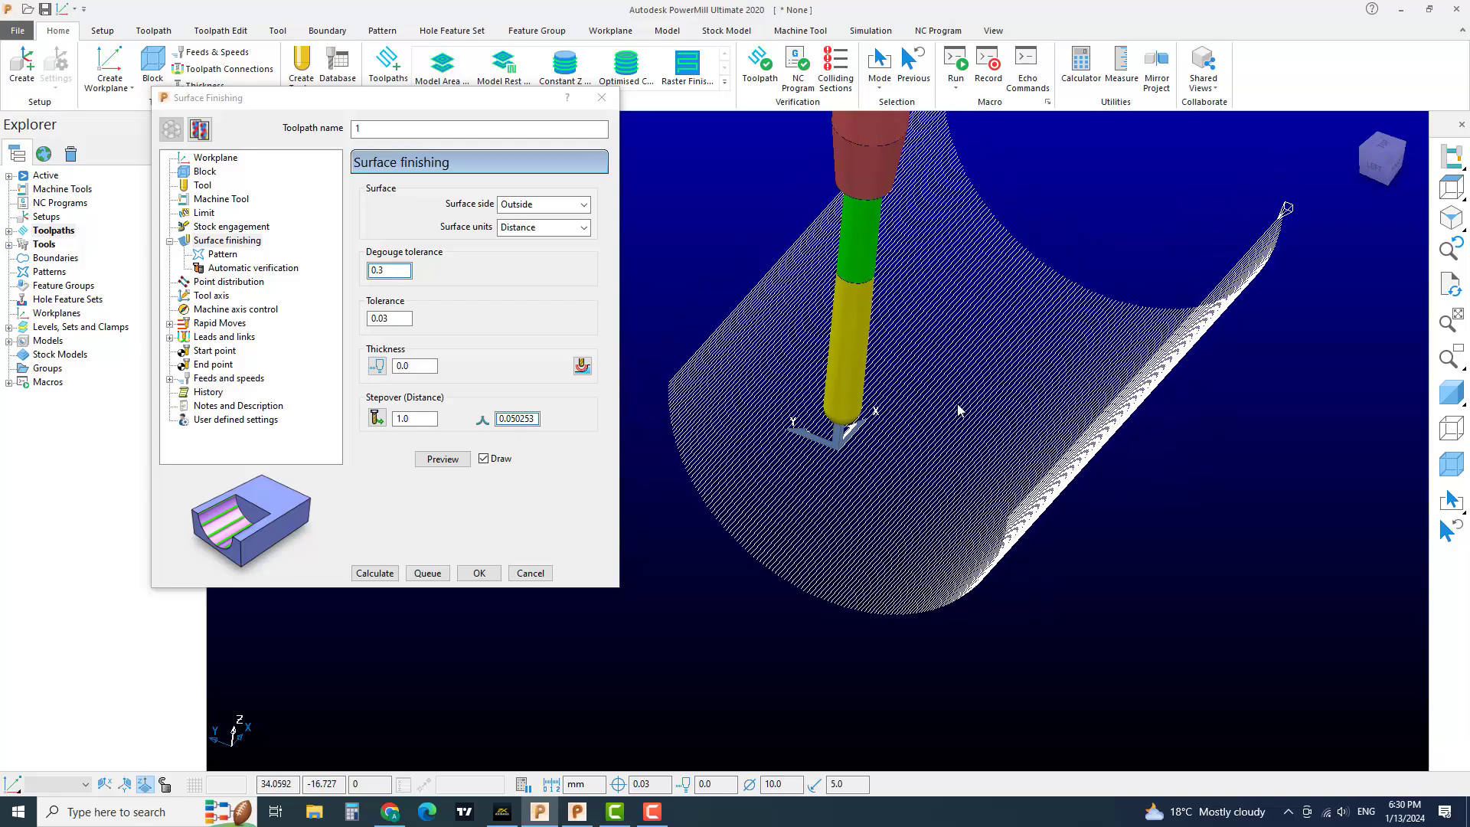
{"action": "scroll", "coordinate": [963, 408], "scroll_direction": "up", "scroll_amount": 3}
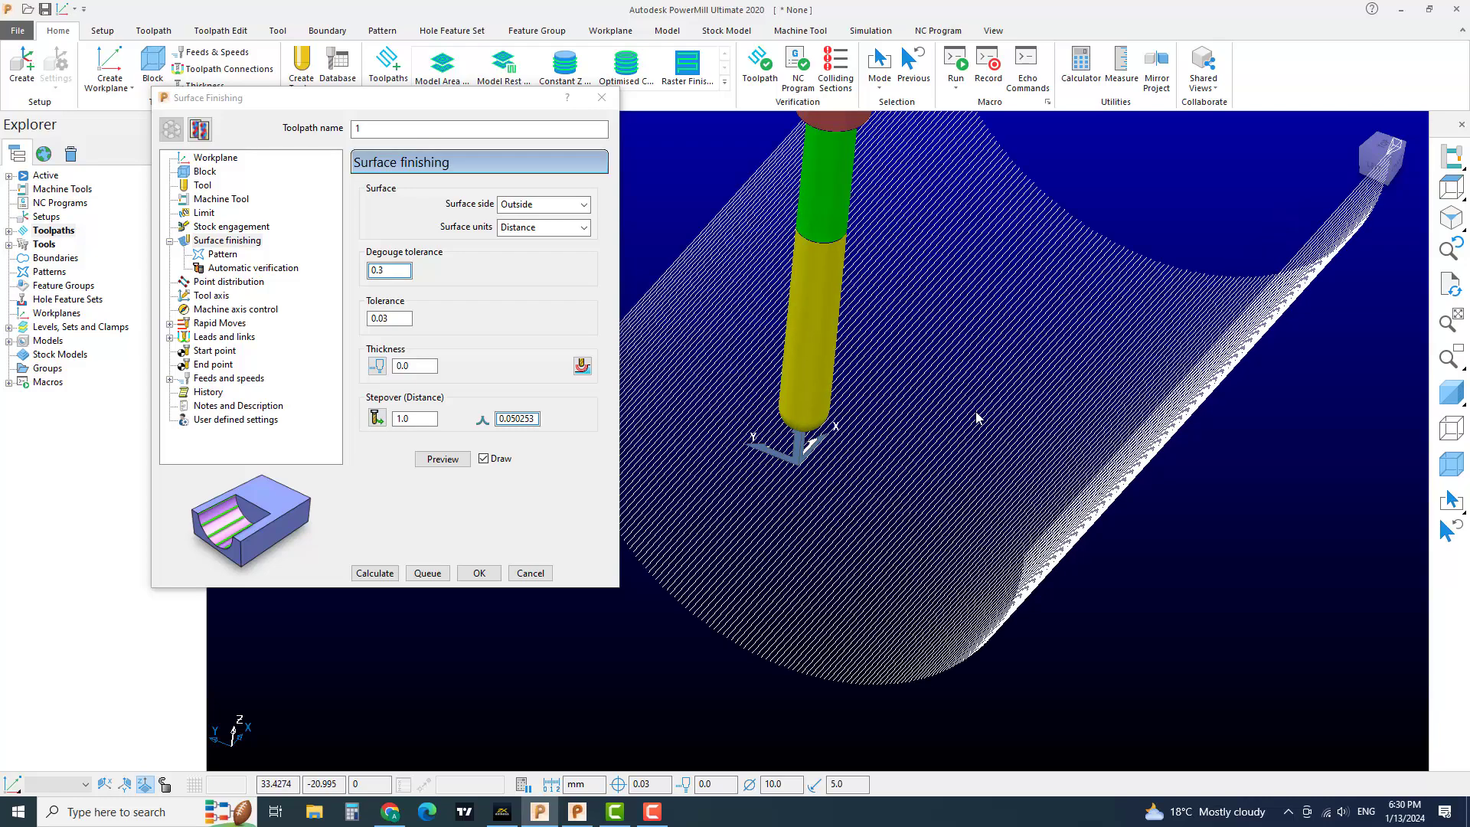
{"action": "scroll", "coordinate": [972, 417], "scroll_direction": "down", "scroll_amount": 2}
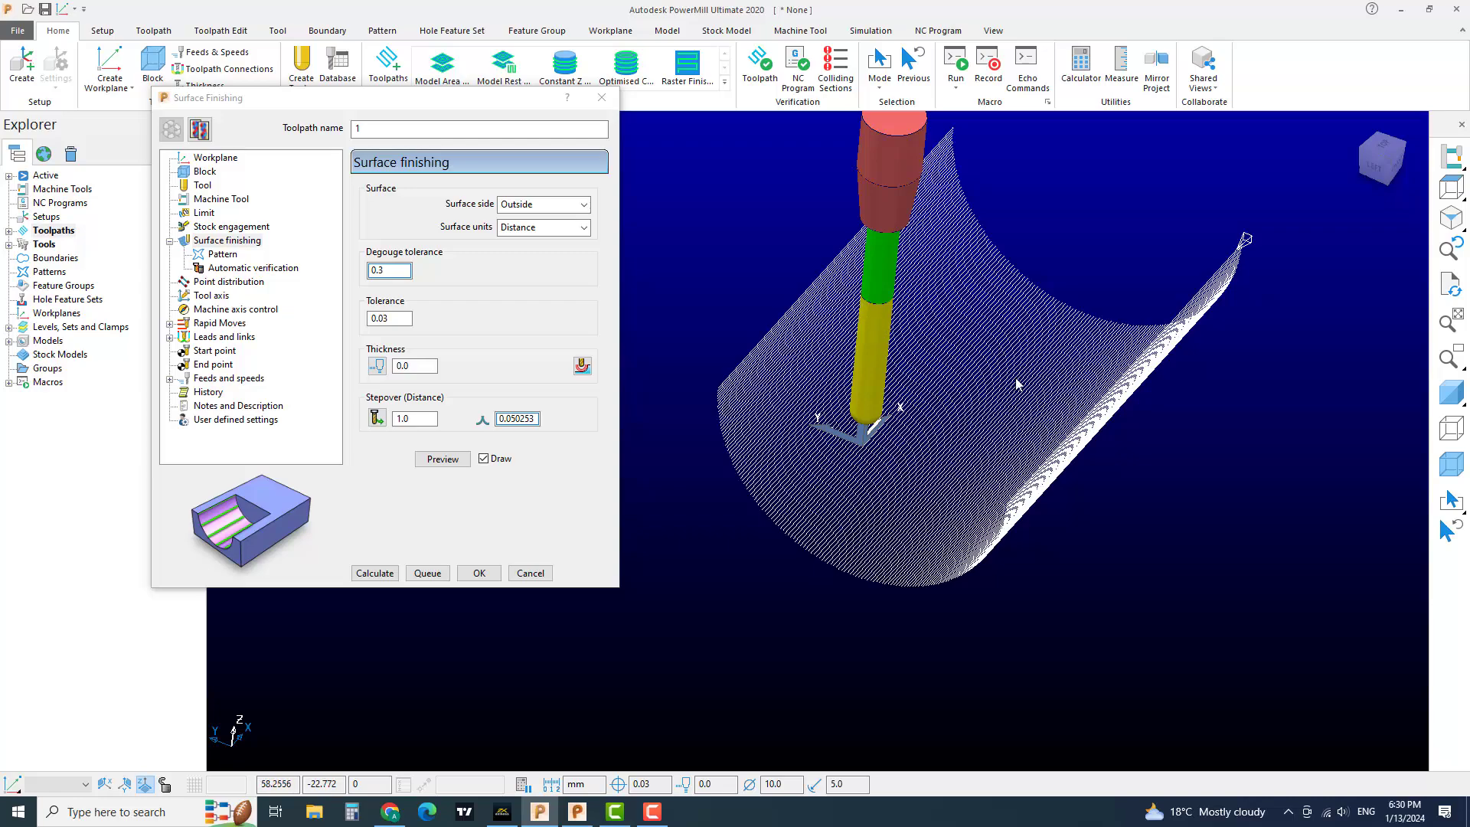
- Set the pattern direction to U and preview the resulting passes
{"action": "left_click", "coordinate": [222, 256]}
{"action": "left_click", "coordinate": [569, 217]}
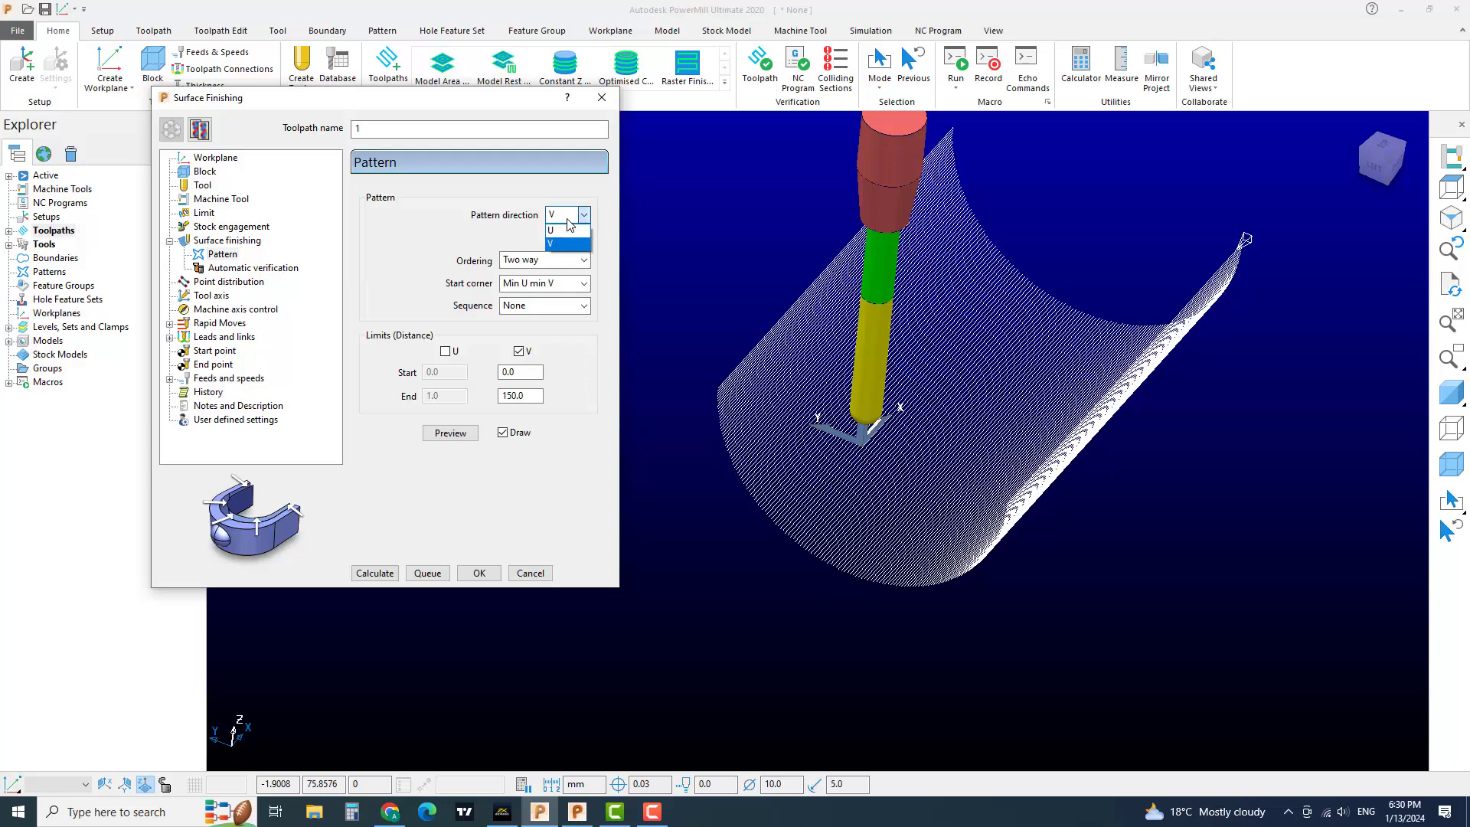
{"action": "left_click", "coordinate": [553, 230]}
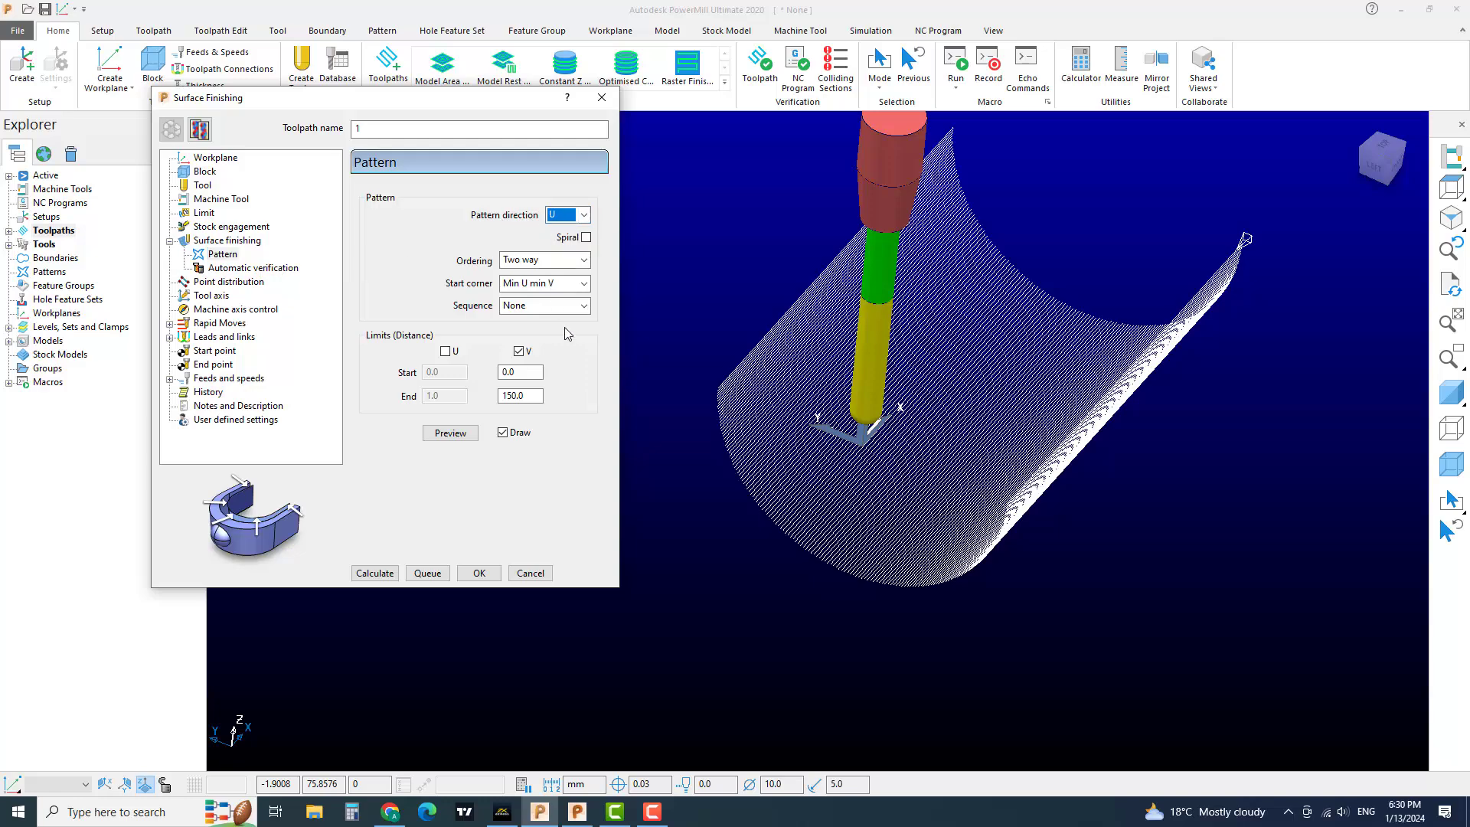
{"action": "left_click", "coordinate": [450, 433]}
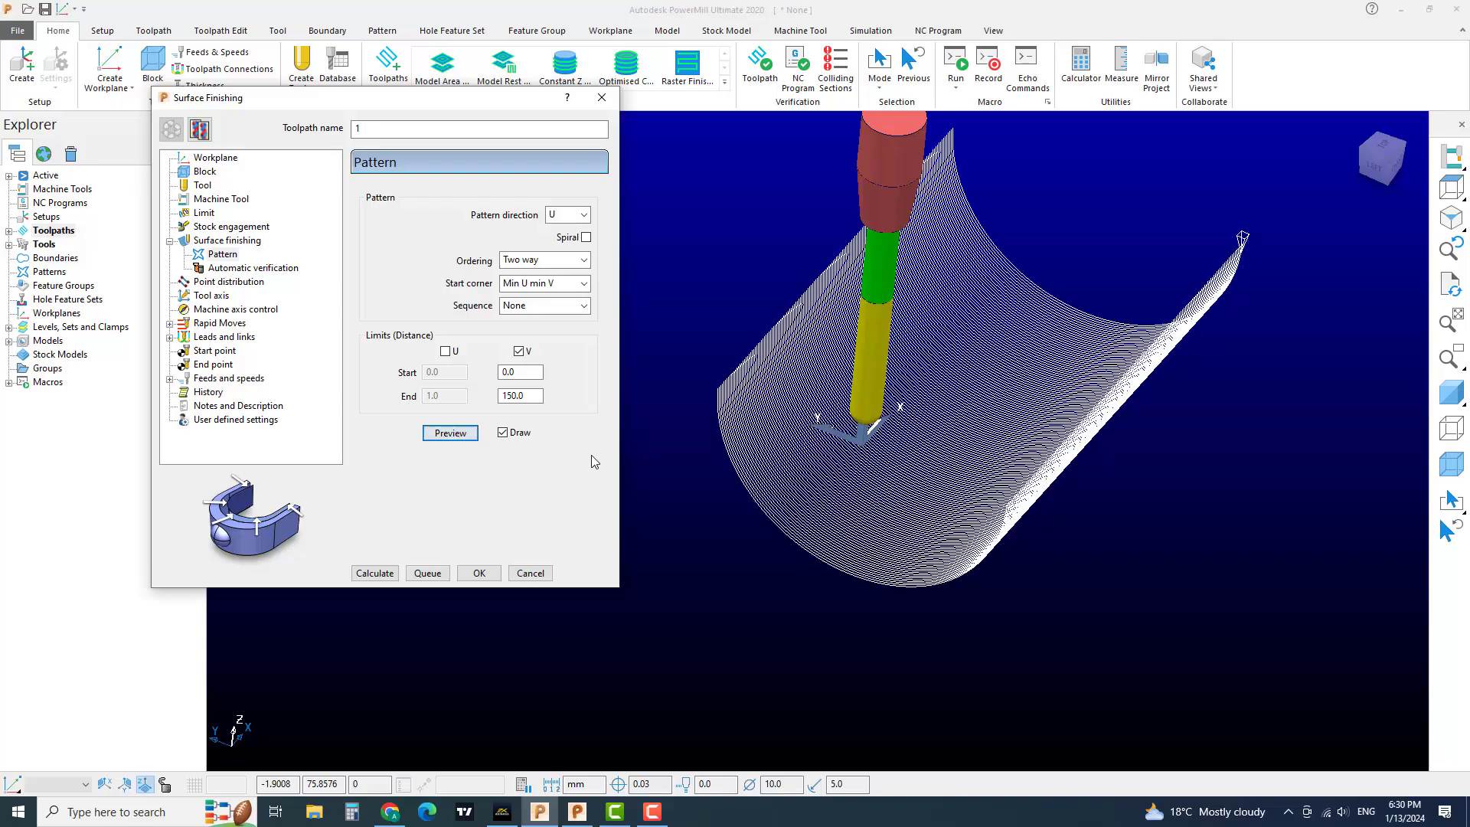
{"action": "scroll", "coordinate": [918, 448], "scroll_direction": "up", "scroll_amount": 5}
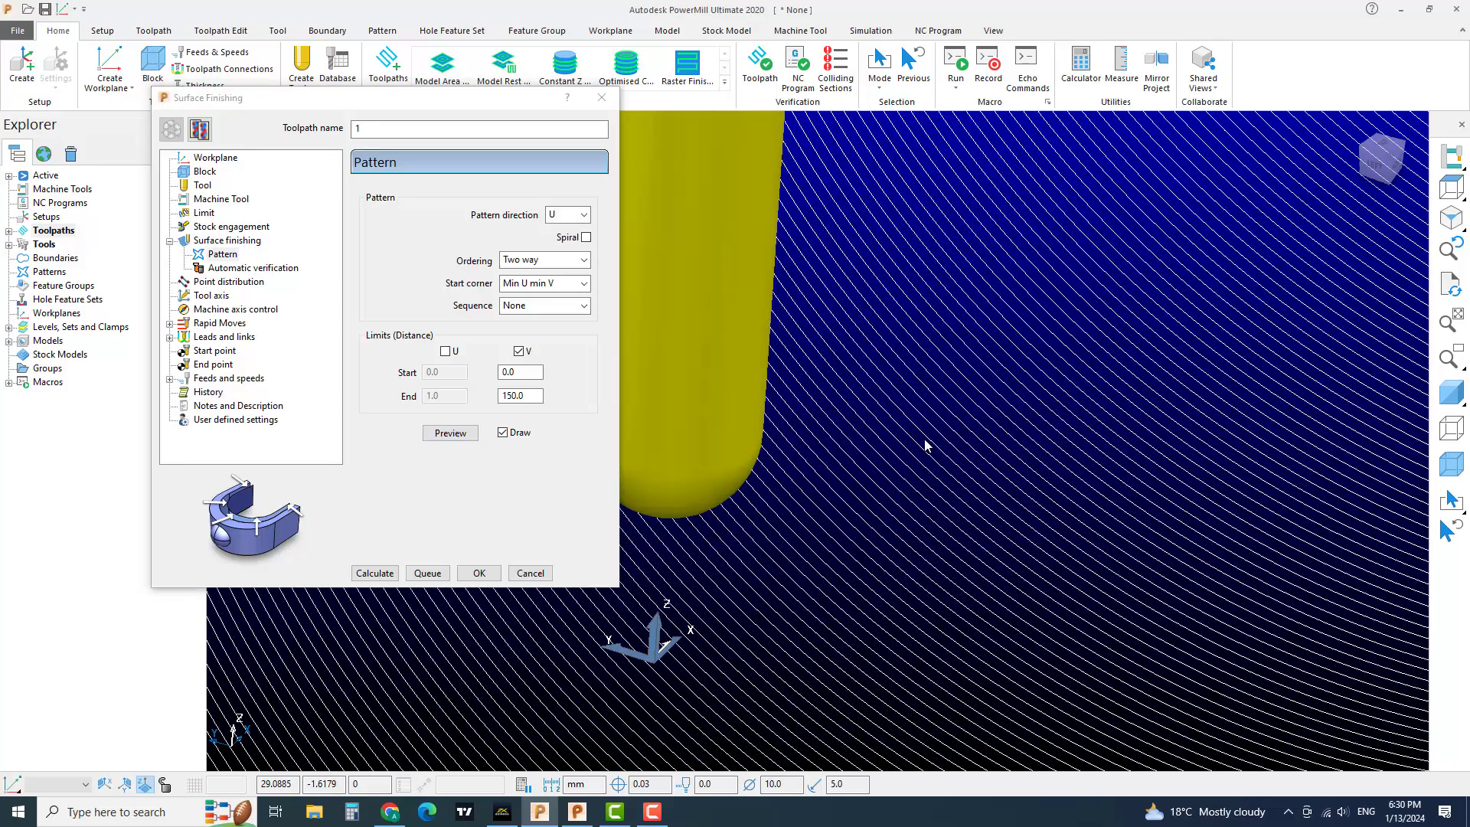
{"action": "scroll", "coordinate": [996, 459], "scroll_direction": "down", "scroll_amount": 3}
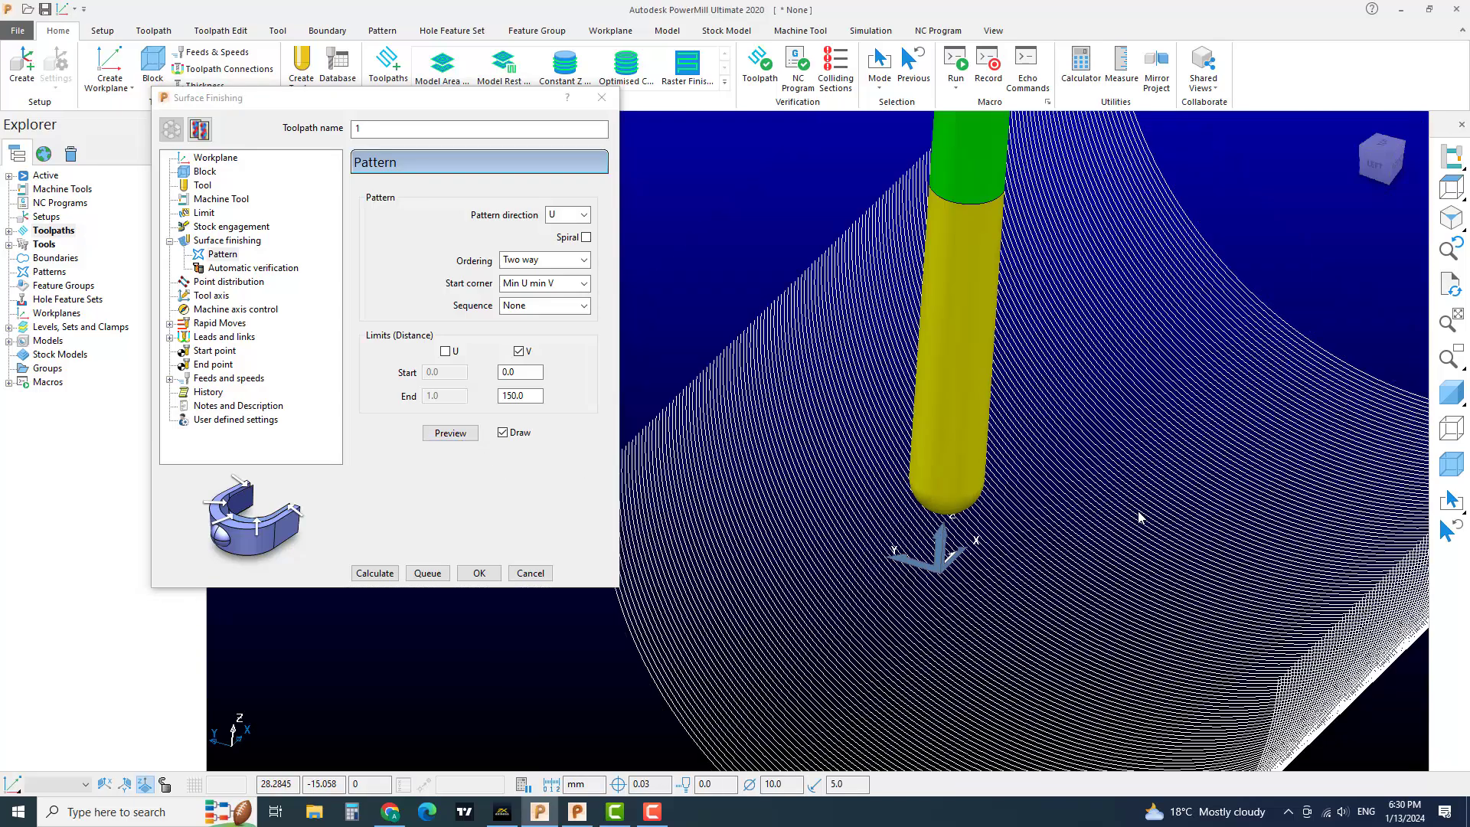
{"action": "scroll", "coordinate": [1138, 518], "scroll_direction": "down", "scroll_amount": 1}
{"action": "scroll", "coordinate": [1139, 517], "scroll_direction": "down", "scroll_amount": 2}
{"action": "scroll", "coordinate": [1139, 517], "scroll_direction": "down", "scroll_amount": 1}
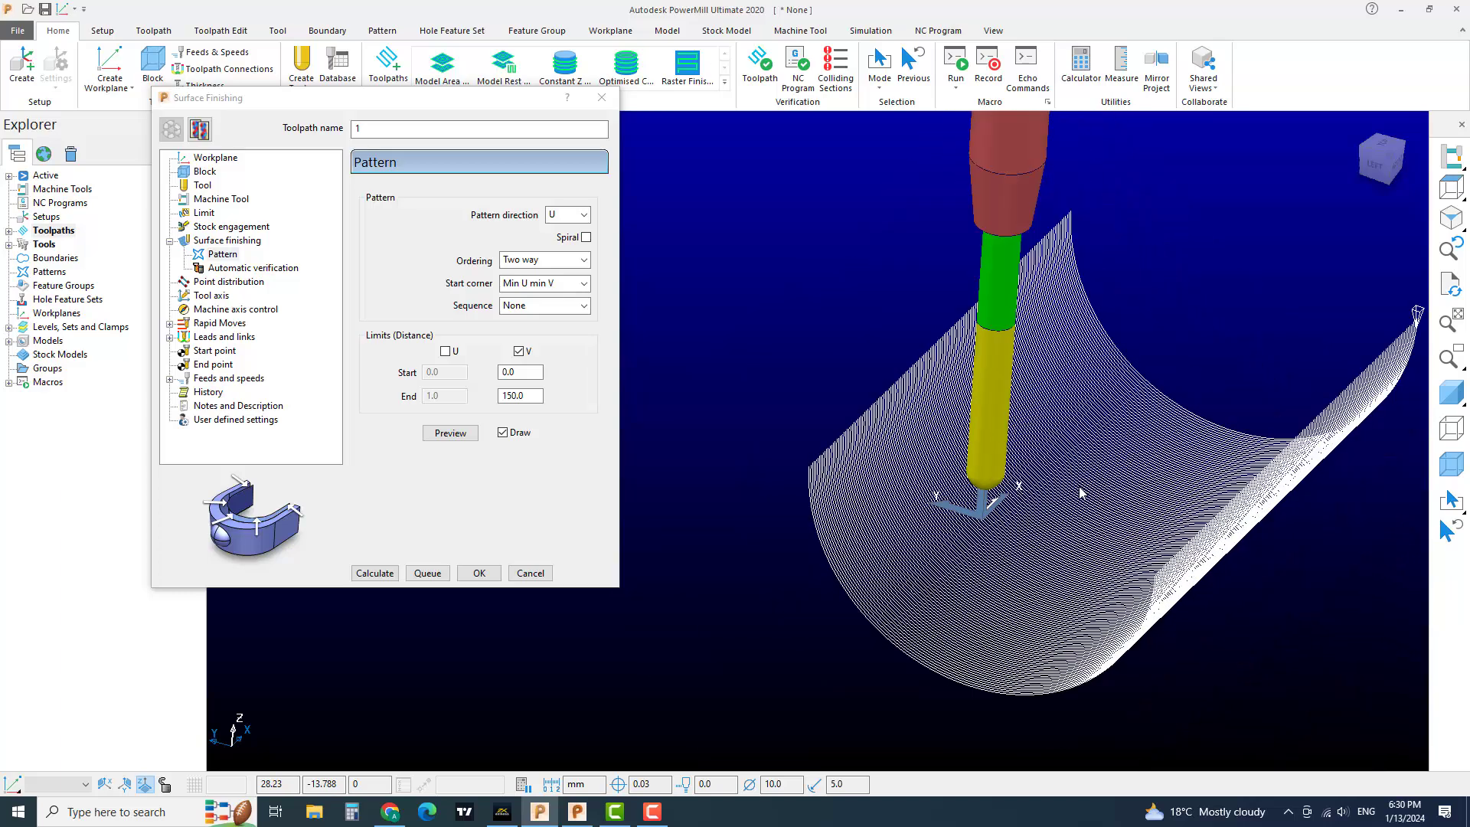
{"action": "scroll", "coordinate": [1061, 494], "scroll_direction": "down", "scroll_amount": 1}
{"action": "middle_click_drag", "start_coordinate": [1091, 505], "coordinate": [1066, 501], "text": "shift"}
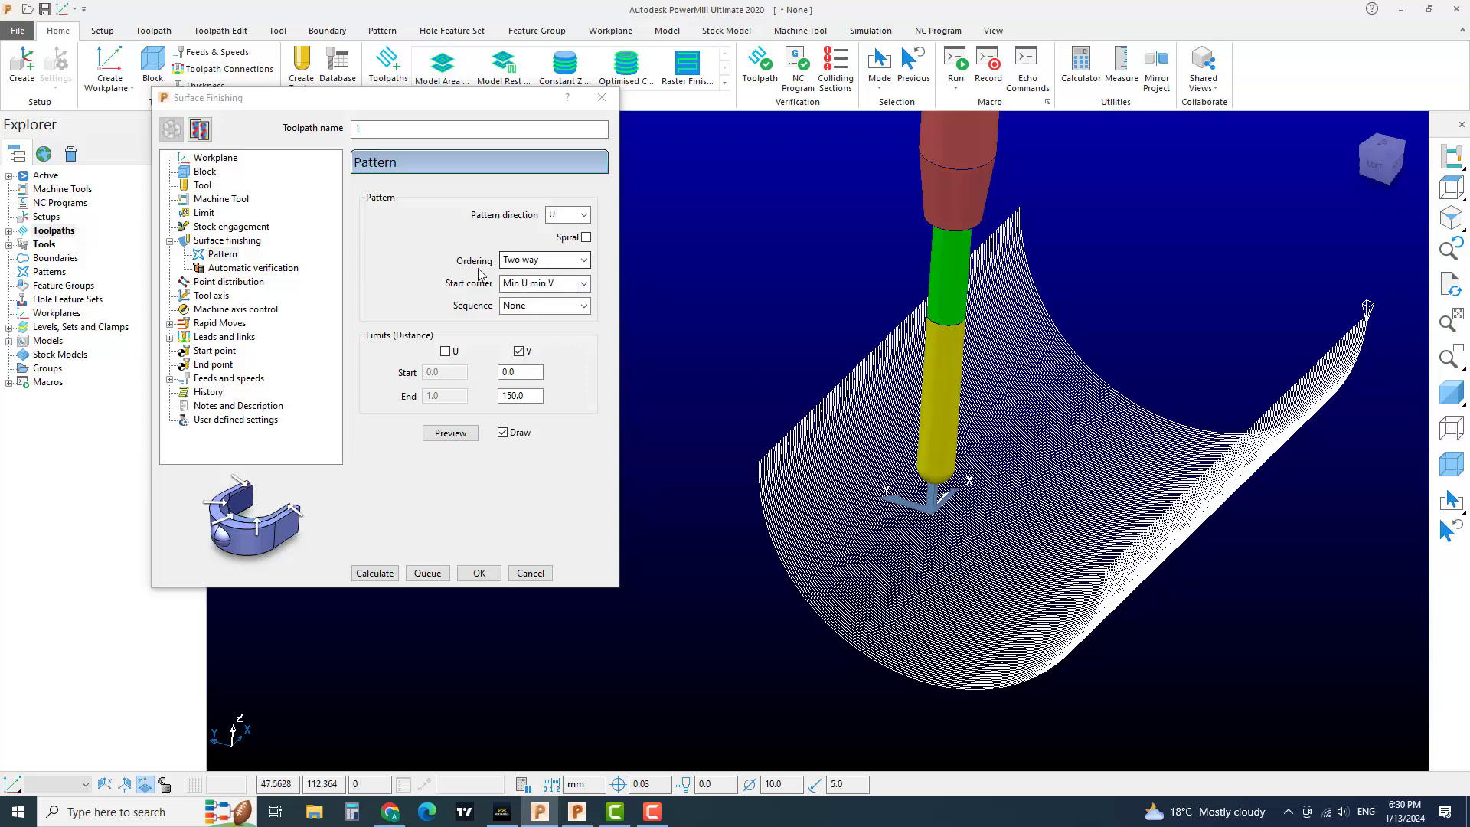
- Keep the pattern ordering at Two way, starting from Min U min V
{"action": "left_click", "coordinate": [553, 262]}
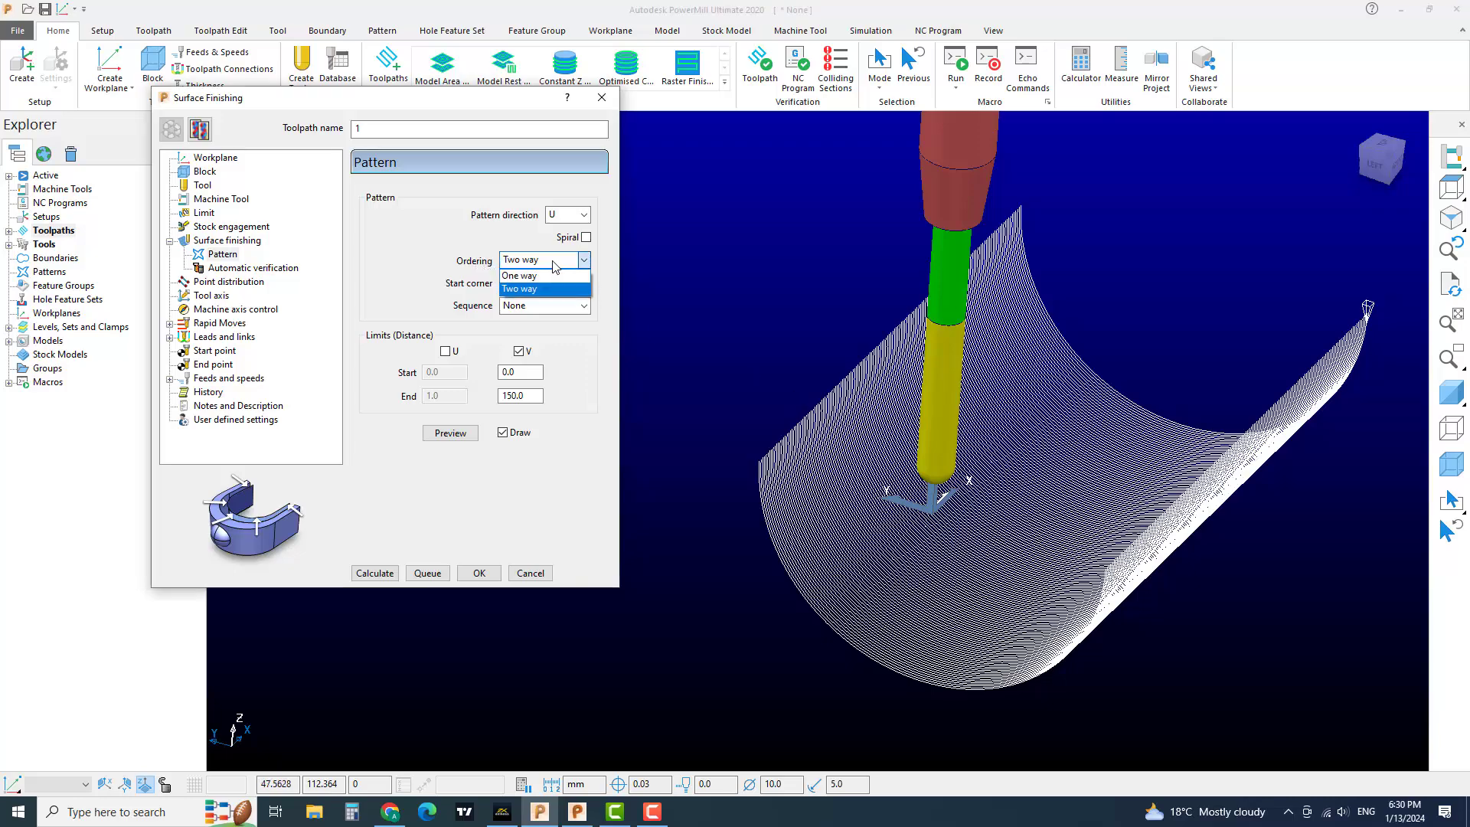
{"action": "left_click", "coordinate": [553, 263]}
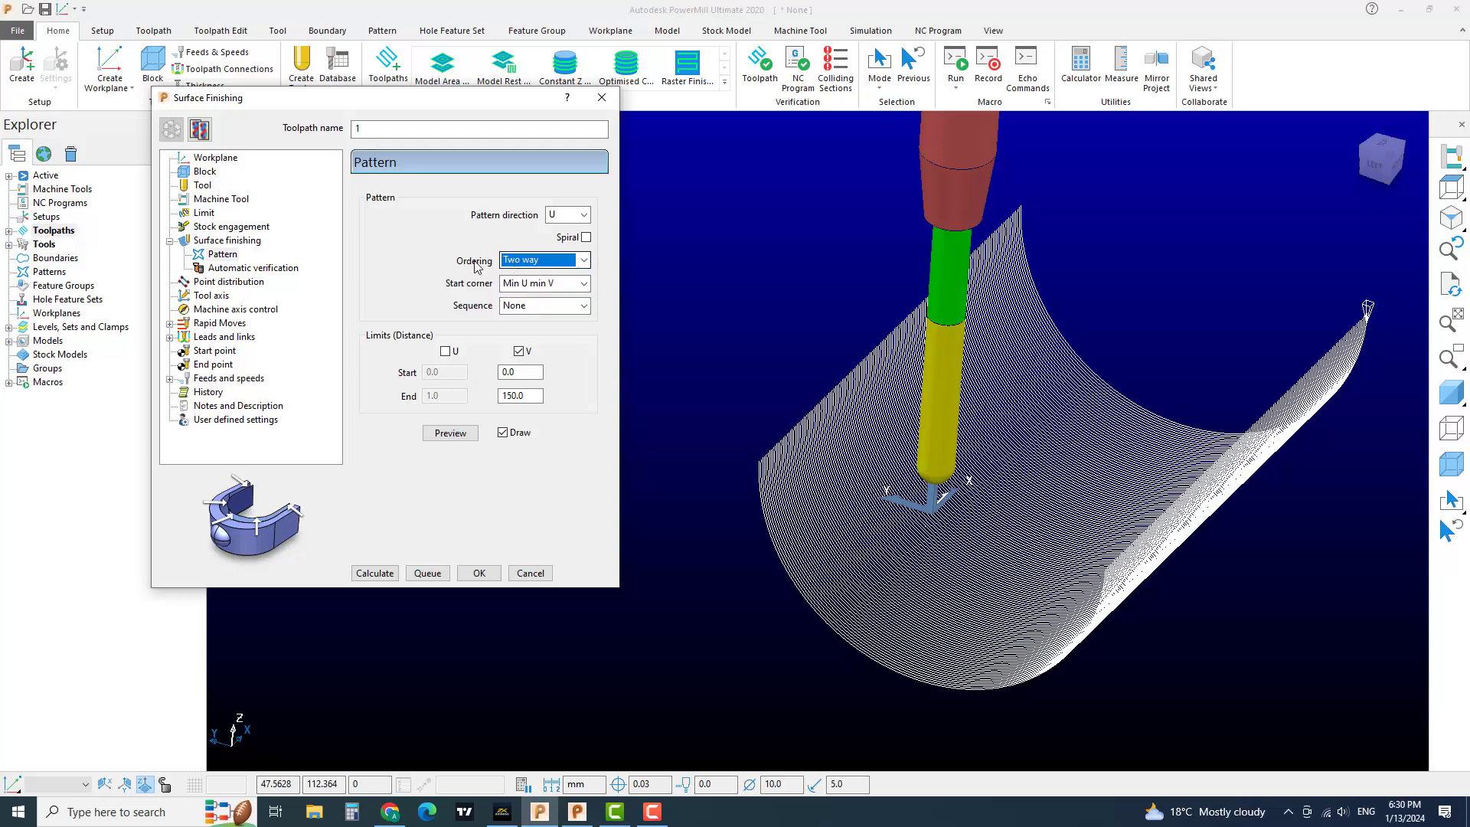
{"action": "left_click", "coordinate": [551, 262]}
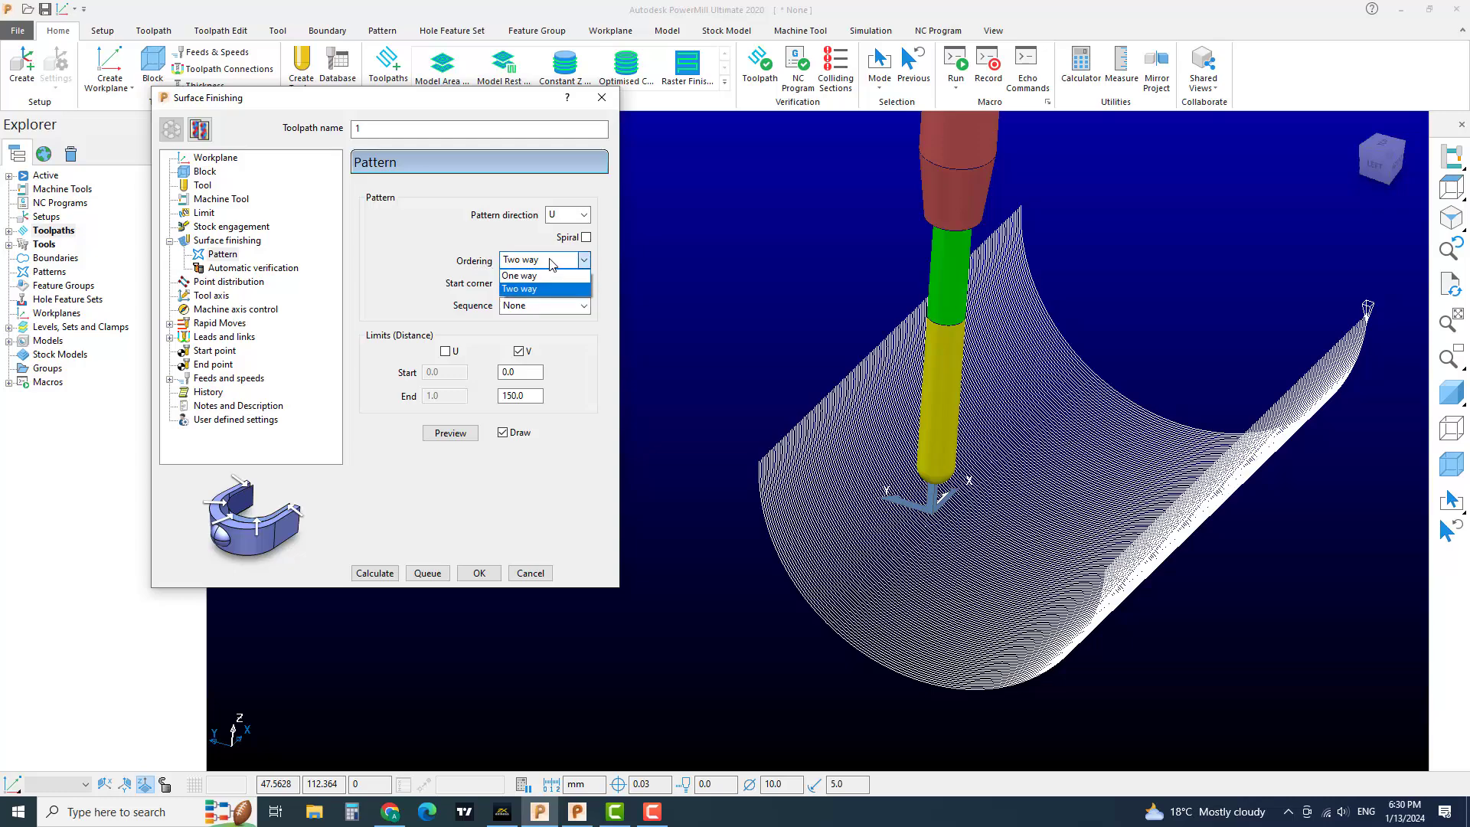
{"action": "left_click", "coordinate": [551, 262]}
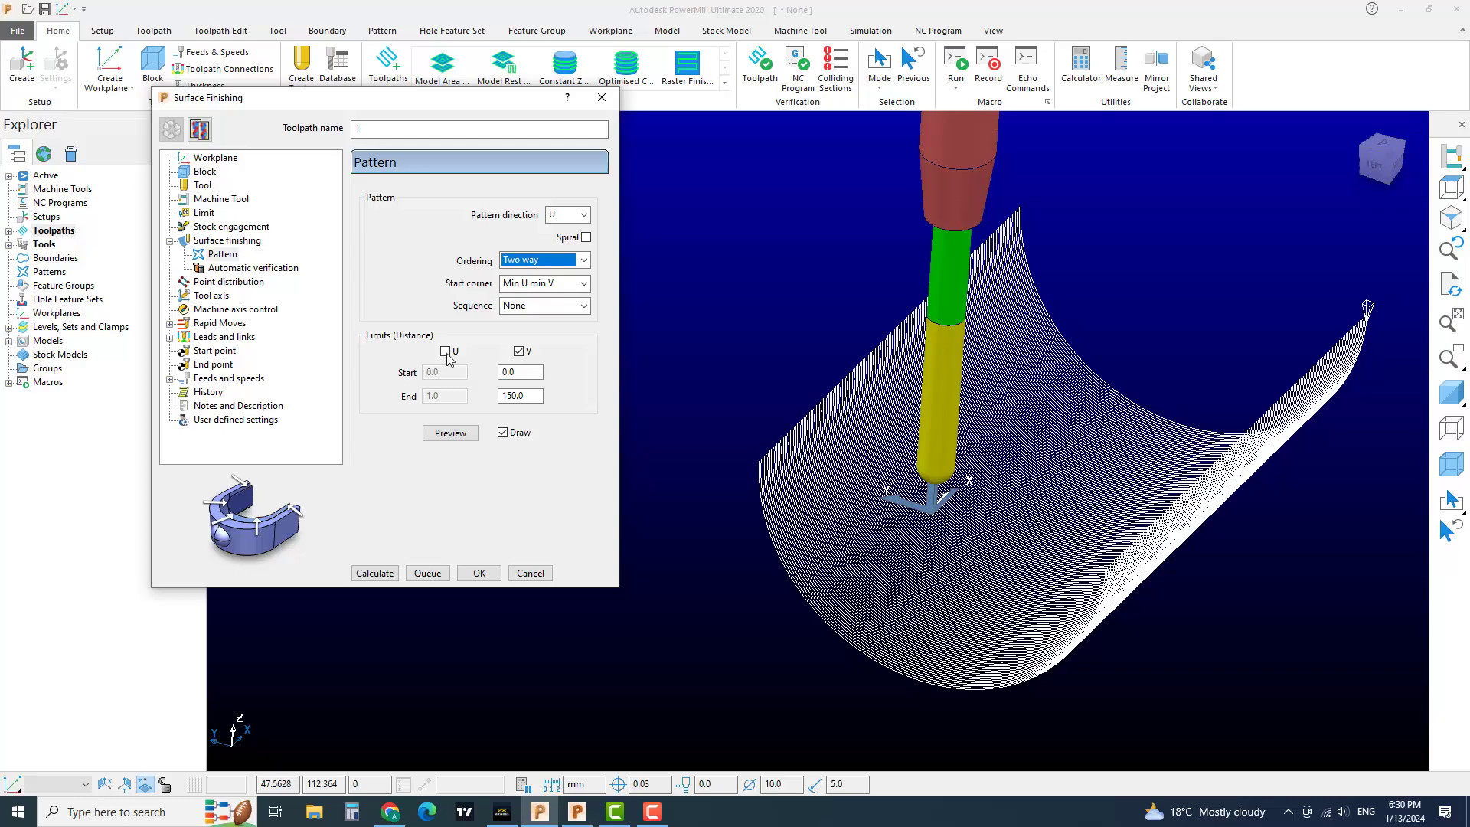
- Turn off the V distance limit, enable a U limit, and view the pattern from the top
{"action": "left_click", "coordinate": [518, 351]}
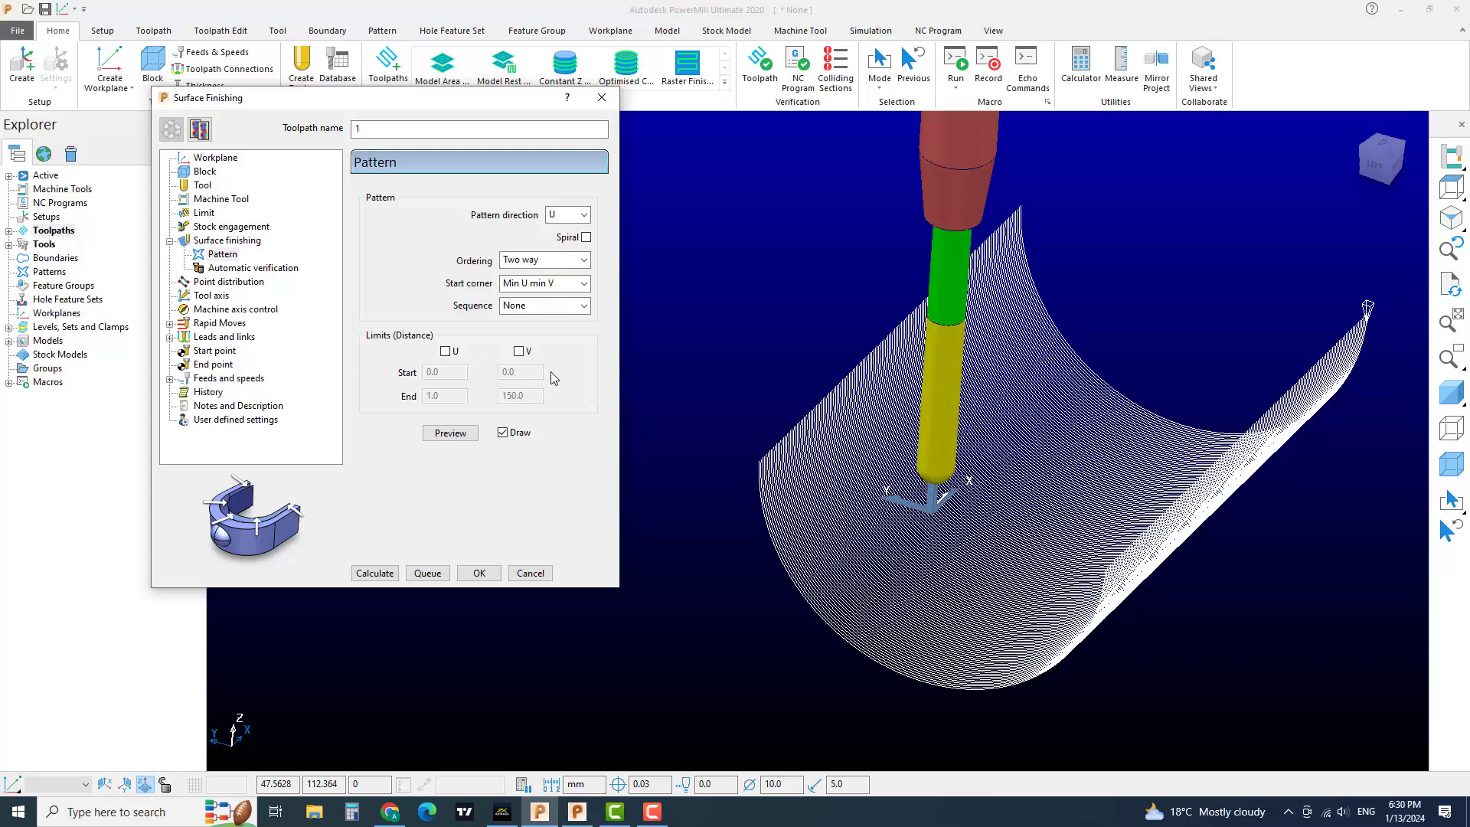
{"action": "left_click", "coordinate": [445, 351]}
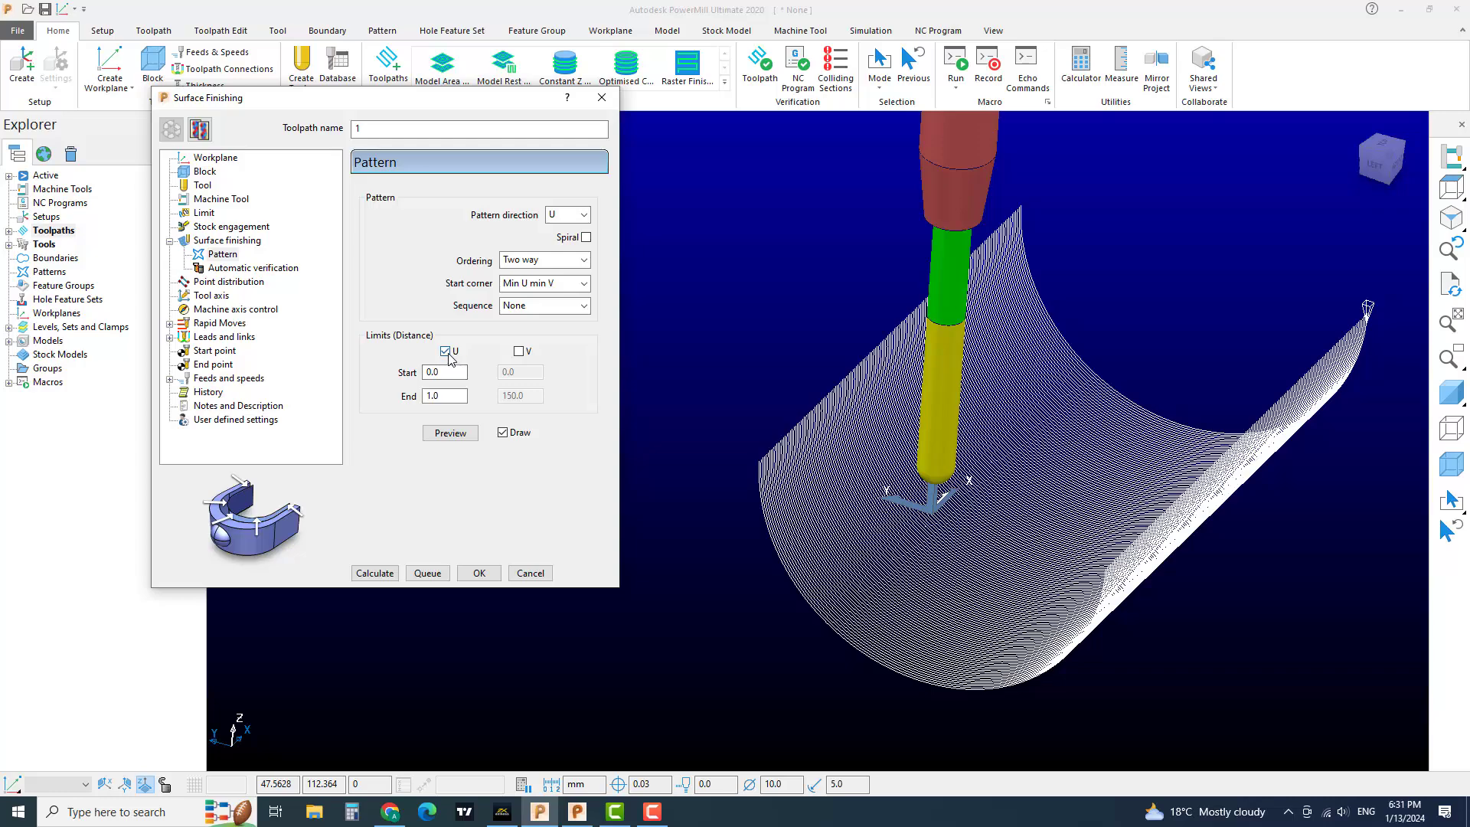
{"action": "left_click_drag", "start_coordinate": [450, 396], "coordinate": [420, 396]}
{"action": "left_click", "coordinate": [1382, 144]}
{"action": "middle_click_drag", "start_coordinate": [1049, 168], "coordinate": [1118, 236], "text": "shift"}
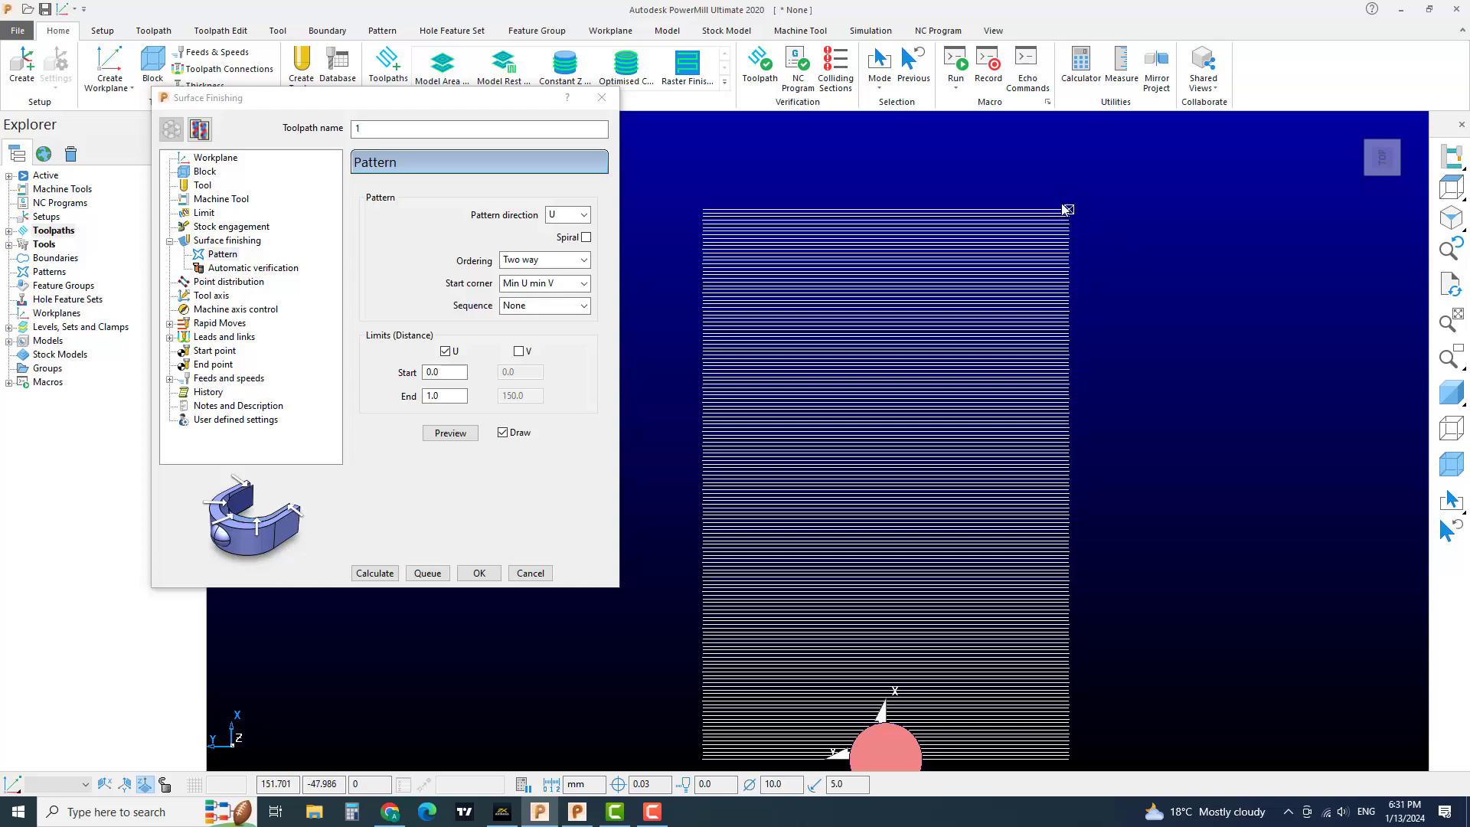
{"action": "middle_click_drag", "start_coordinate": [1161, 283], "coordinate": [1202, 246], "text": "shift"}
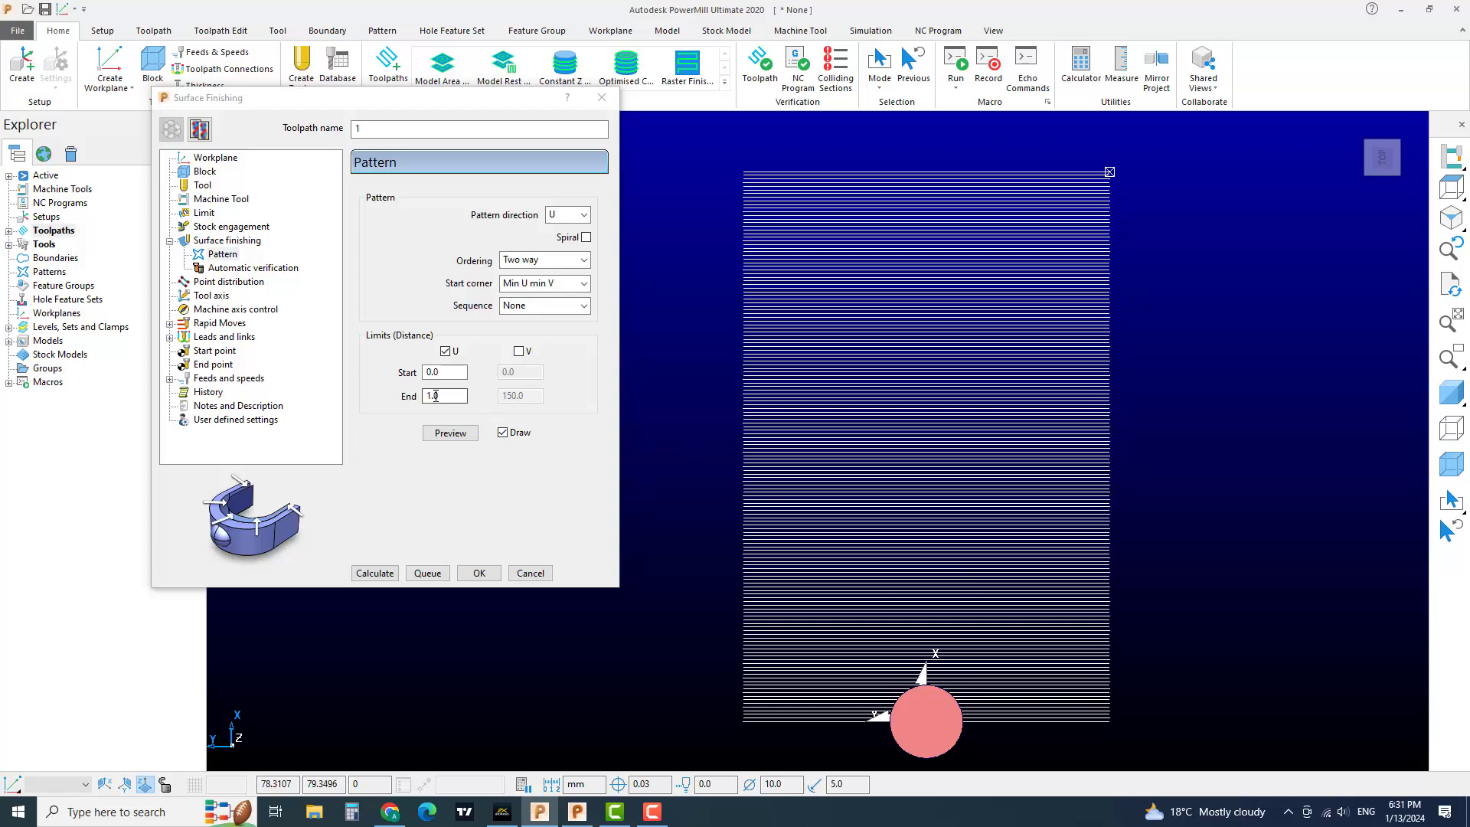
- Set the U limit end to 200 and preview the limited pattern
{"action": "left_click", "coordinate": [567, 438]}
{"action": "type", "text": "200"}
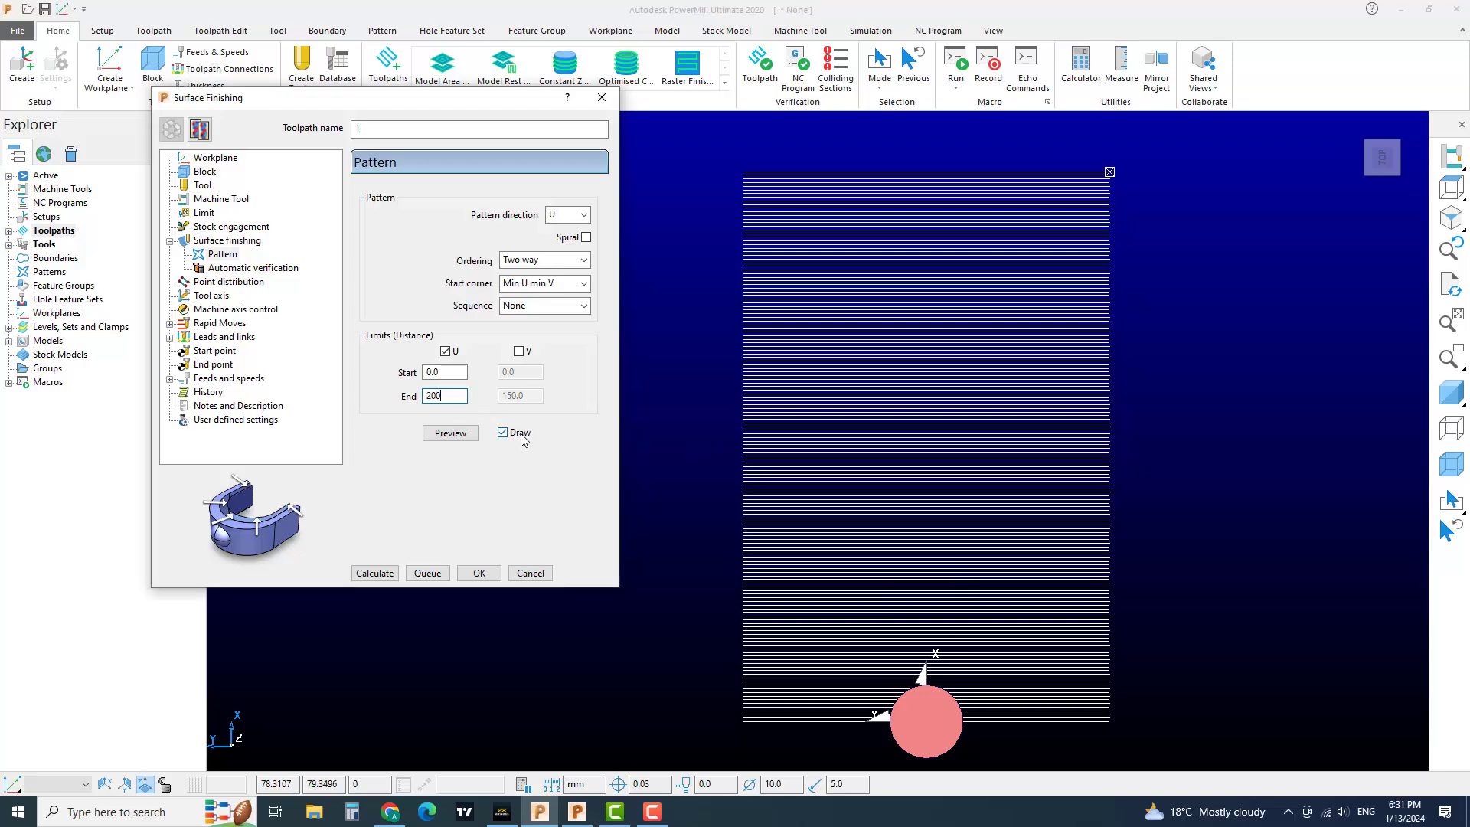
{"action": "key", "text": "Return"}
{"action": "left_click", "coordinate": [469, 433]}
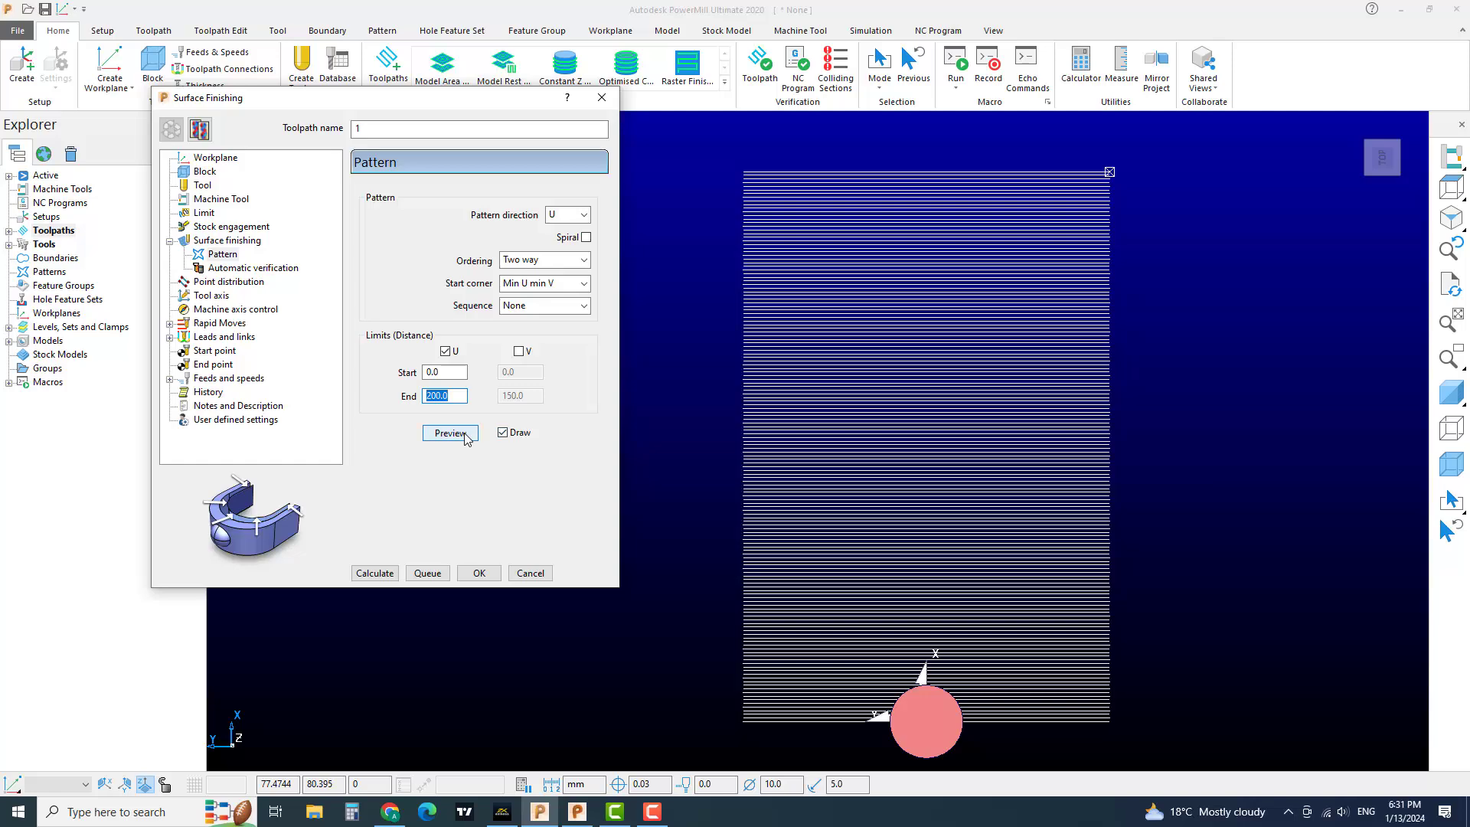
{"action": "middle_click_drag", "start_coordinate": [961, 545], "coordinate": [959, 379], "text": "shift"}
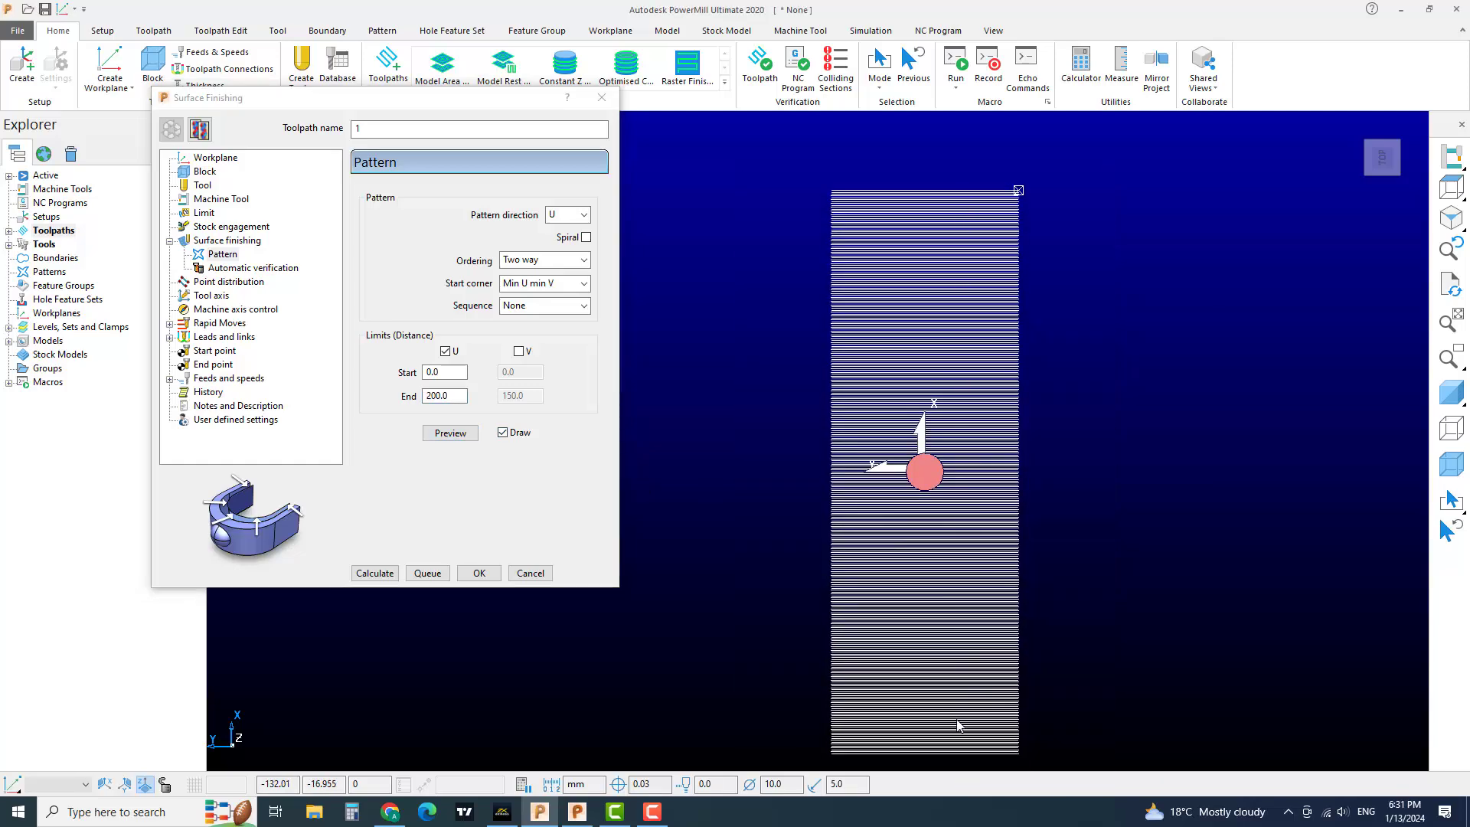
{"action": "middle_click_drag", "start_coordinate": [955, 712], "coordinate": [934, 548], "text": "ctrl"}
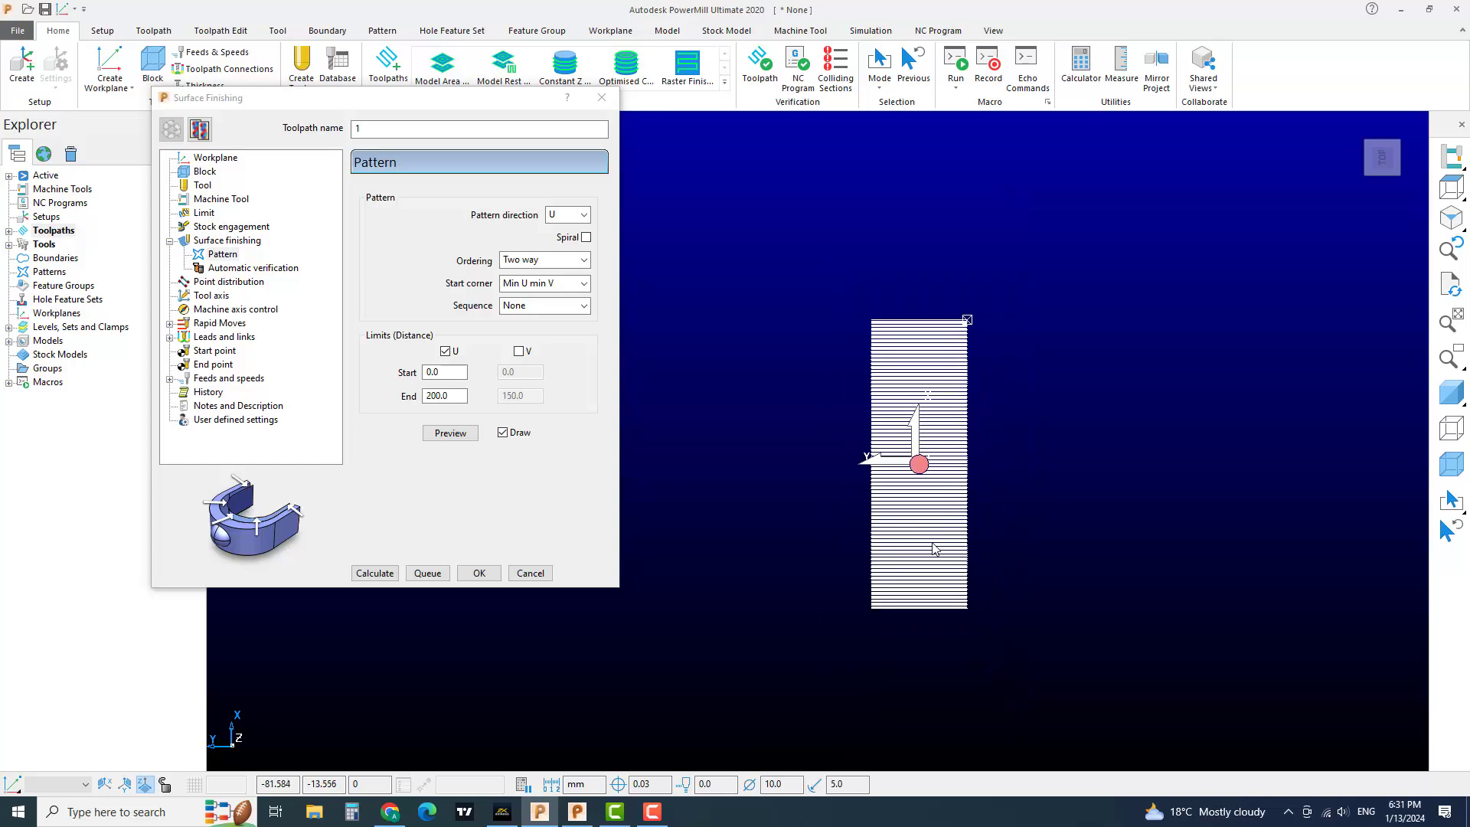
{"action": "scroll", "coordinate": [935, 549], "scroll_direction": "up", "scroll_amount": 2}
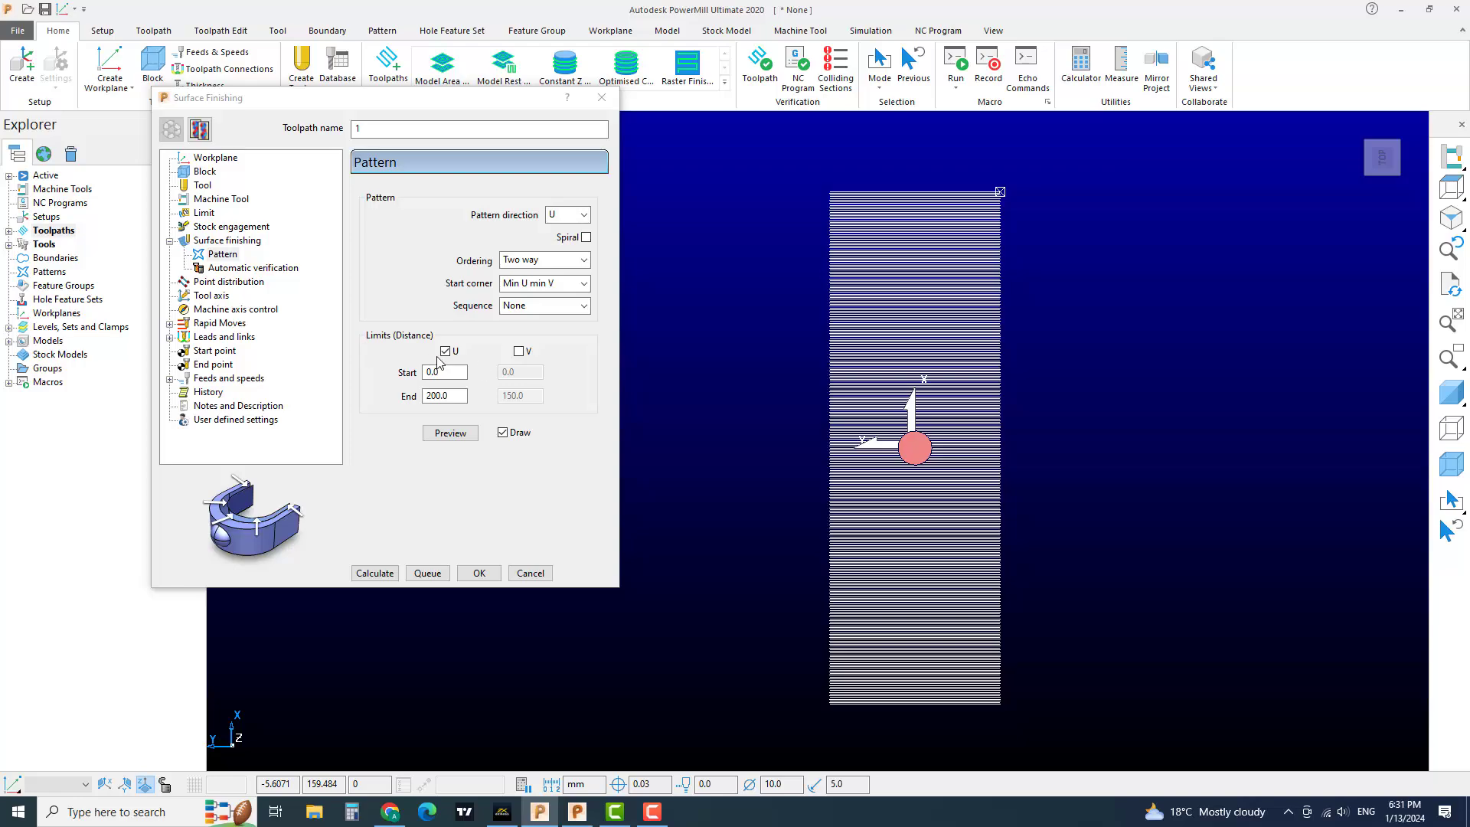
- Remove the U distance limit and preview the pattern across the whole surface
{"action": "double_click", "coordinate": [456, 396]}
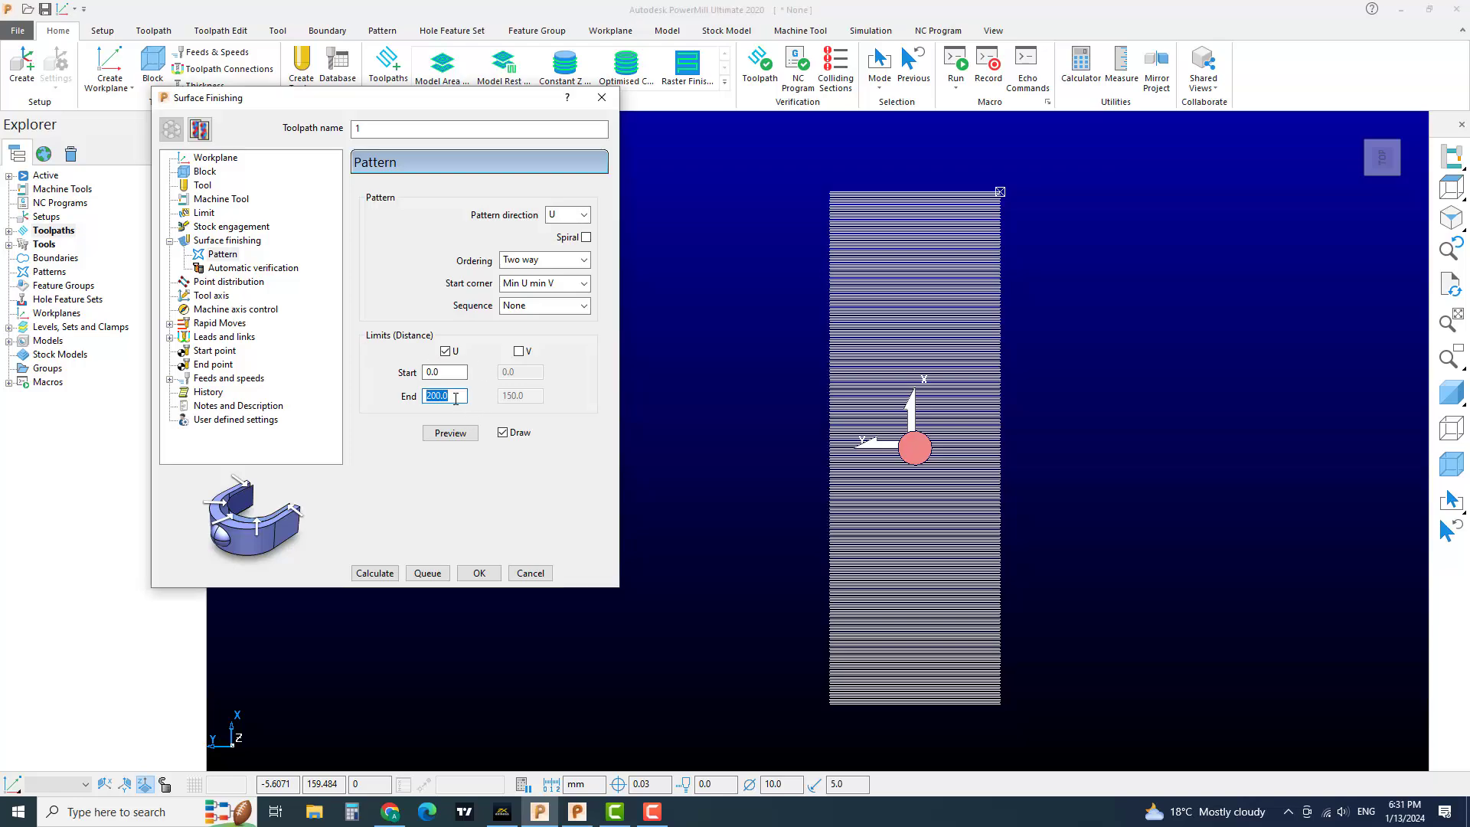
{"action": "left_click", "coordinate": [445, 351]}
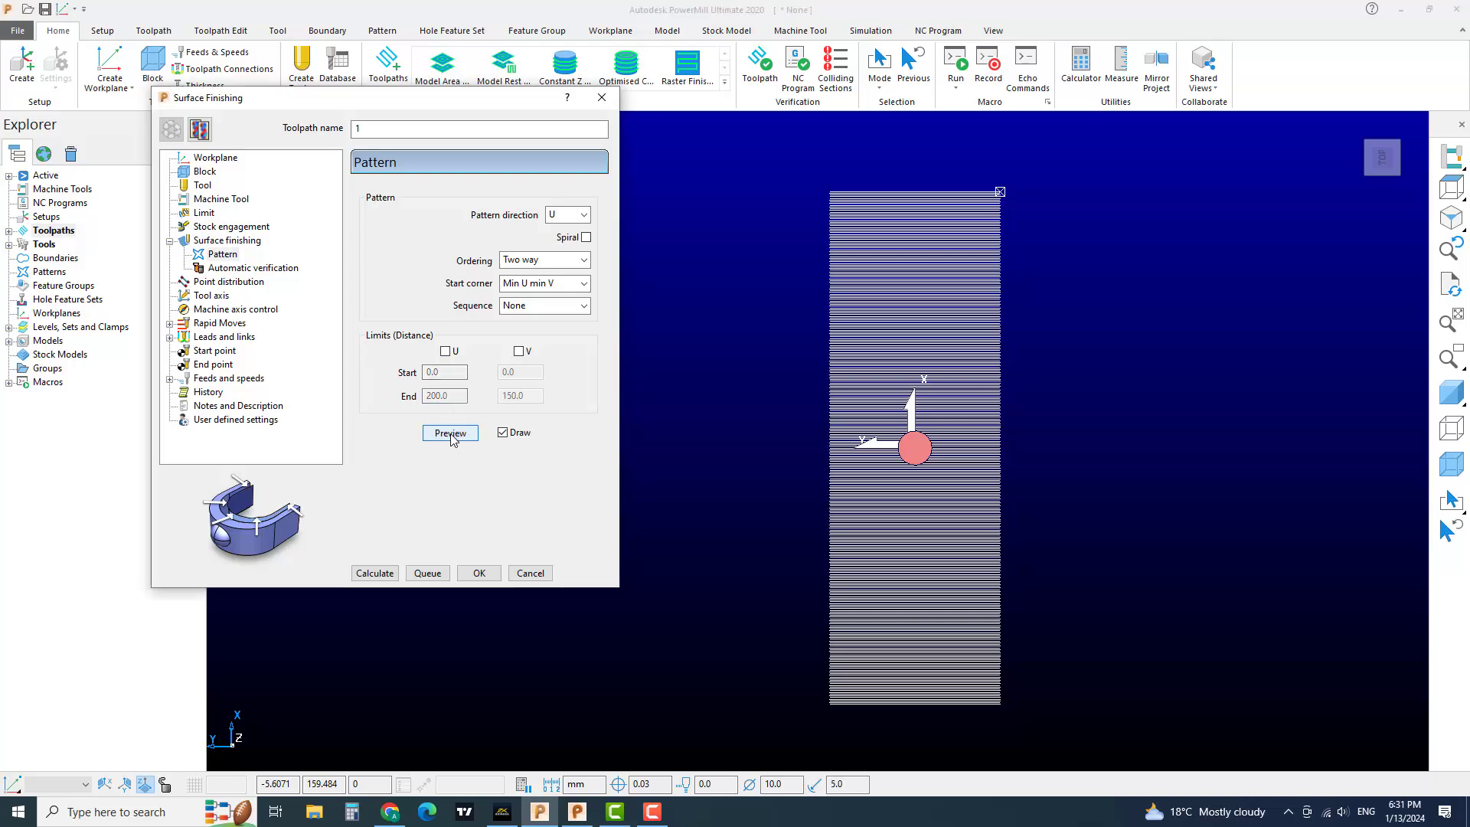
{"action": "left_click", "coordinate": [450, 433]}
- Rotate to a 3D view, shade the block, and orbit to see the pattern inside the groove
{"action": "middle_click_drag", "start_coordinate": [849, 502], "coordinate": [902, 461]}
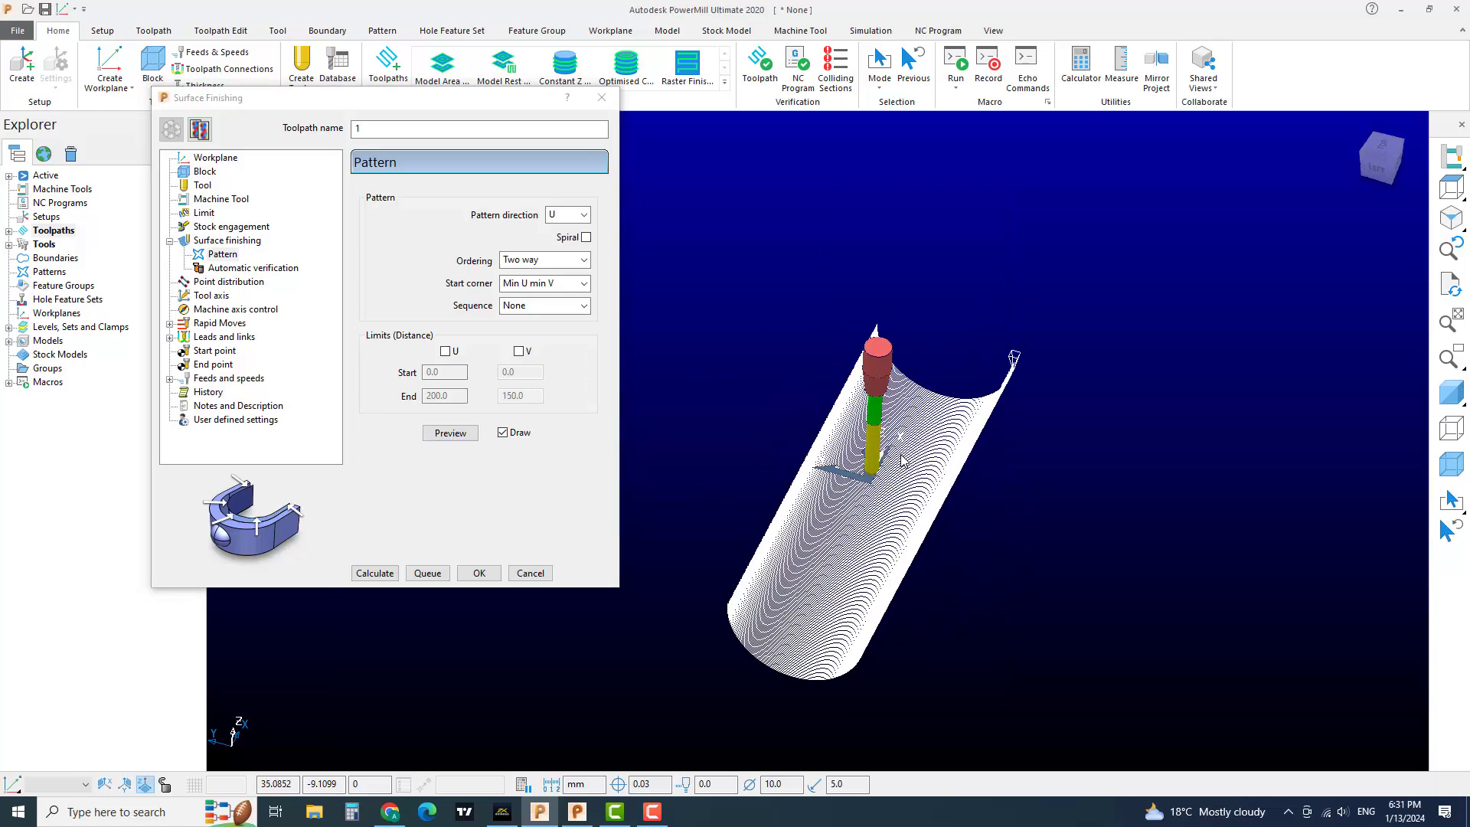
{"action": "scroll", "coordinate": [902, 460], "scroll_direction": "up", "scroll_amount": 1}
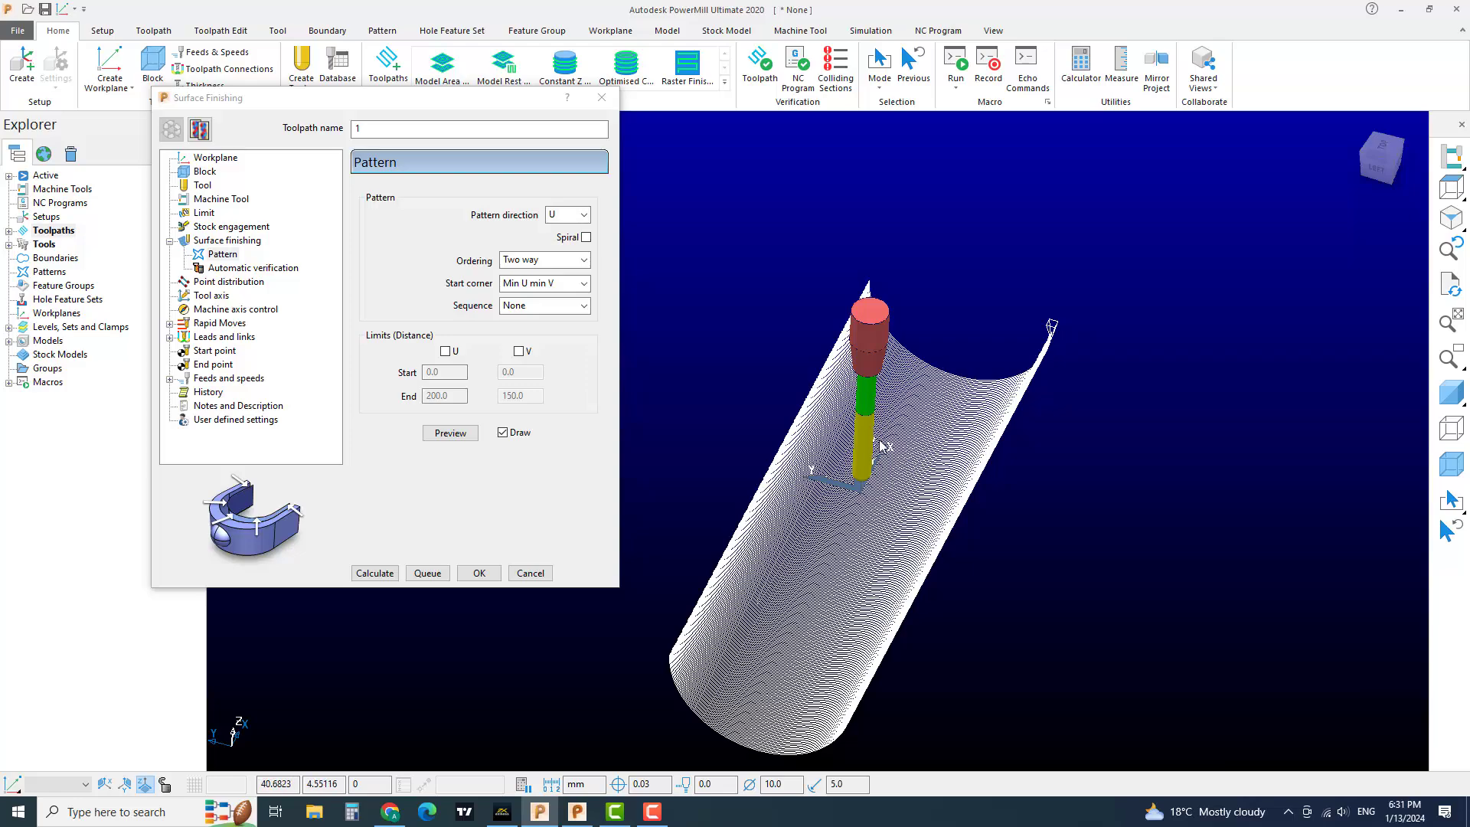
{"action": "left_click", "coordinate": [1451, 392]}
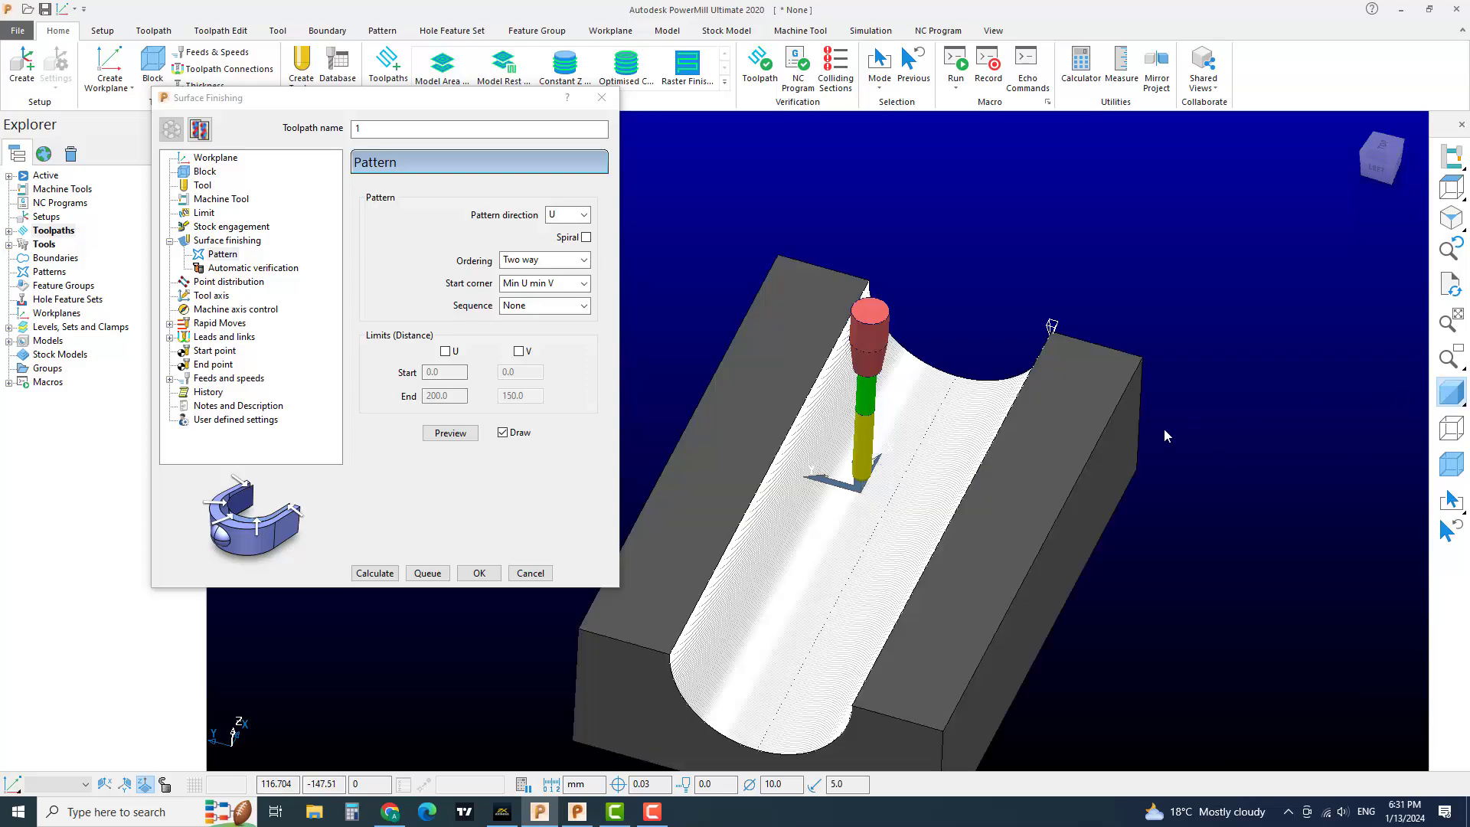
{"action": "scroll", "coordinate": [964, 417], "scroll_direction": "up", "scroll_amount": 1}
{"action": "middle_click_drag", "start_coordinate": [964, 417], "coordinate": [876, 433]}
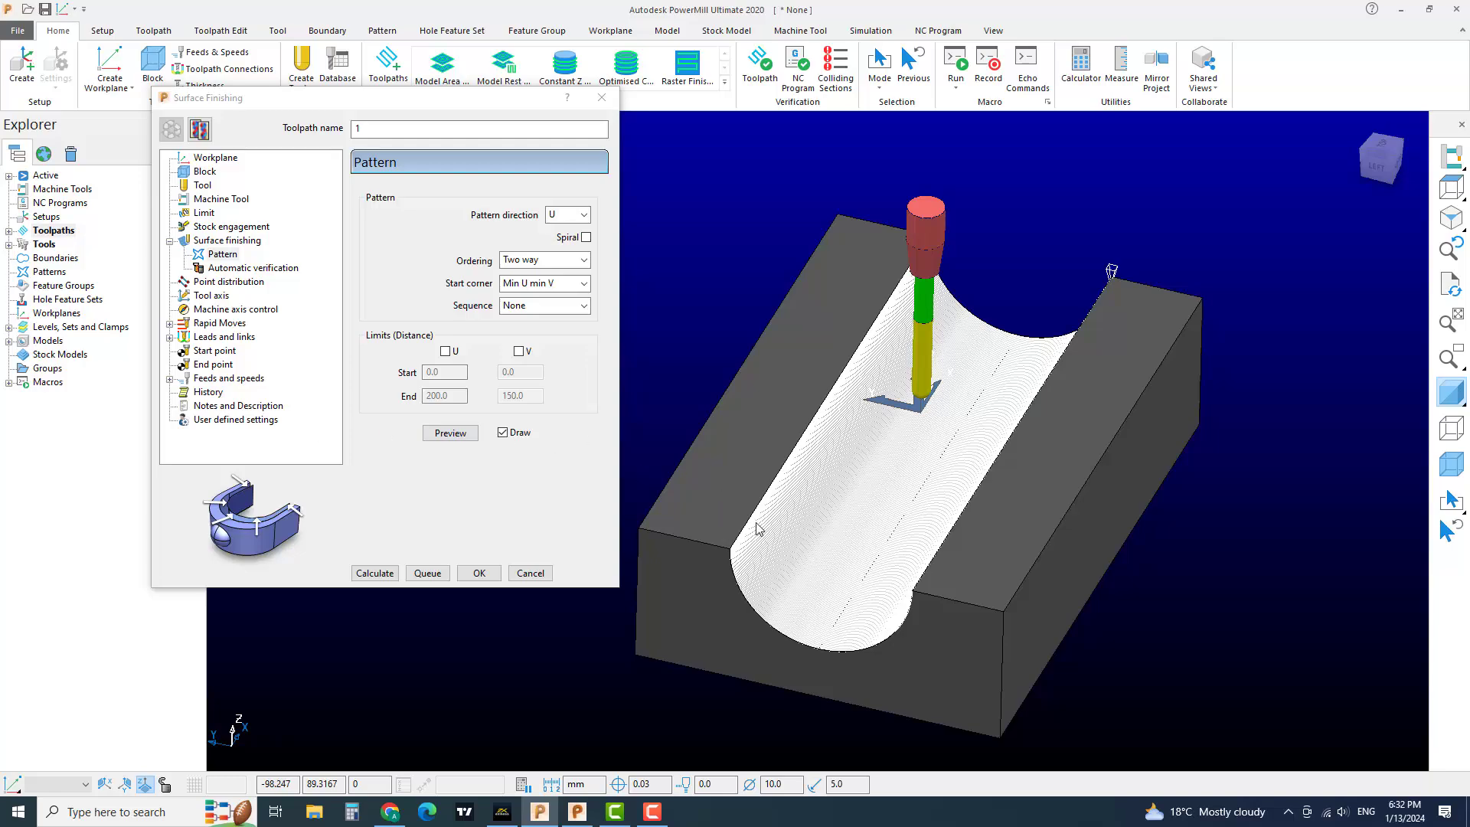
{"action": "middle_click_drag", "start_coordinate": [833, 501], "coordinate": [758, 500]}
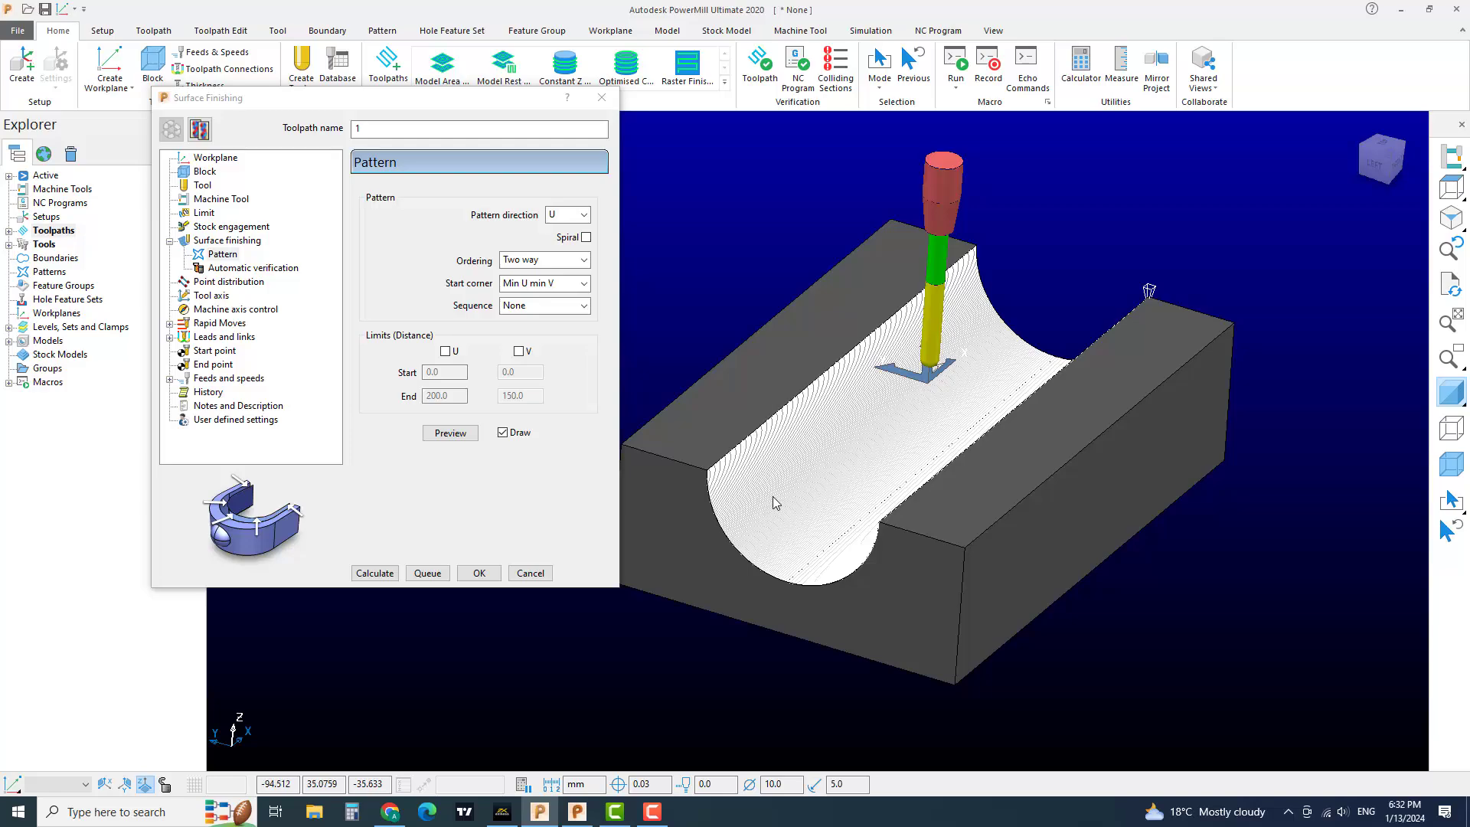
- Keep the Links 1st choice as On surface and calculate the Surface Finishing toolpath
{"action": "left_click", "coordinate": [170, 337]}
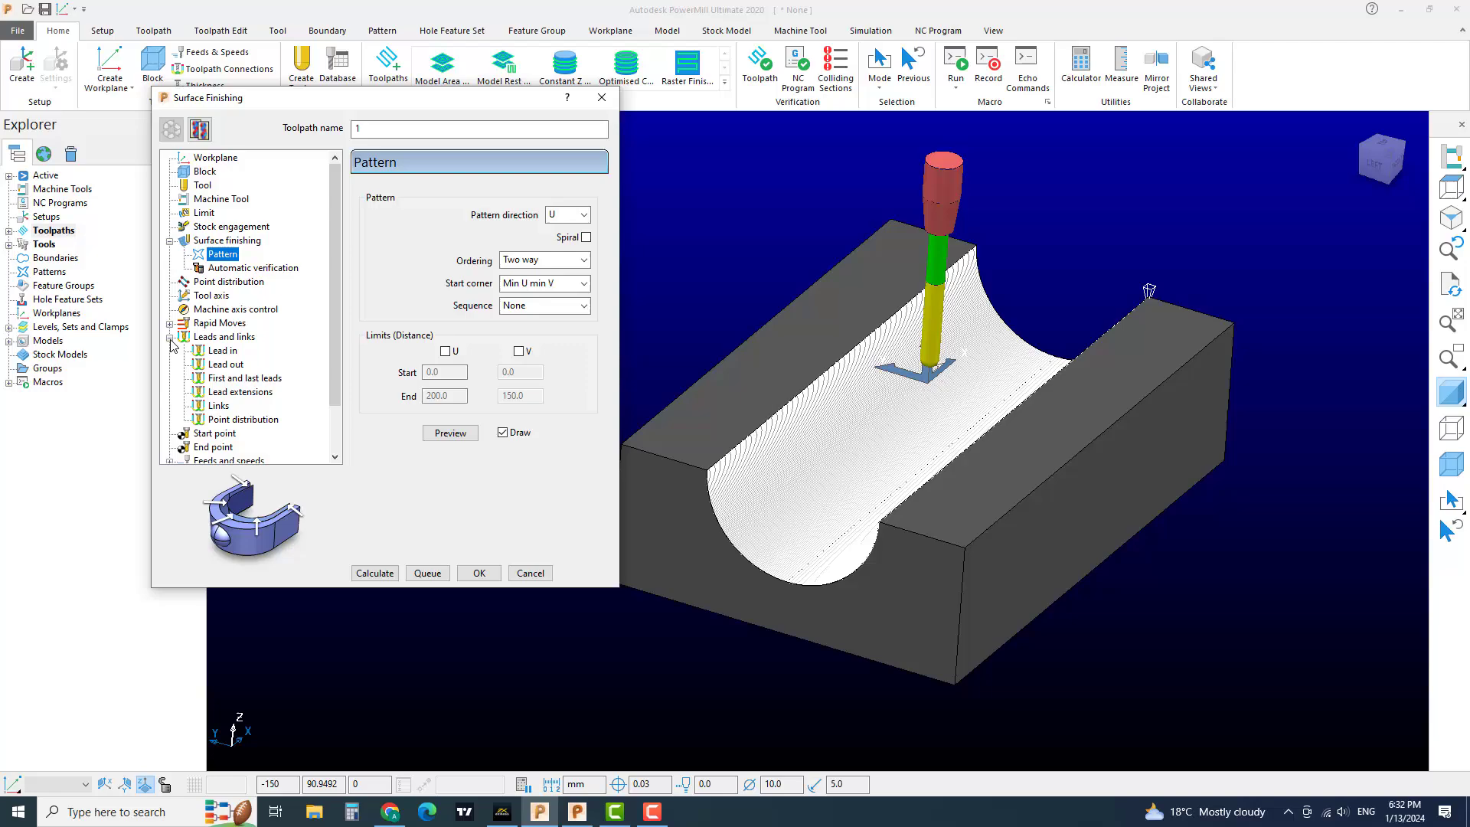
{"action": "left_click", "coordinate": [219, 405]}
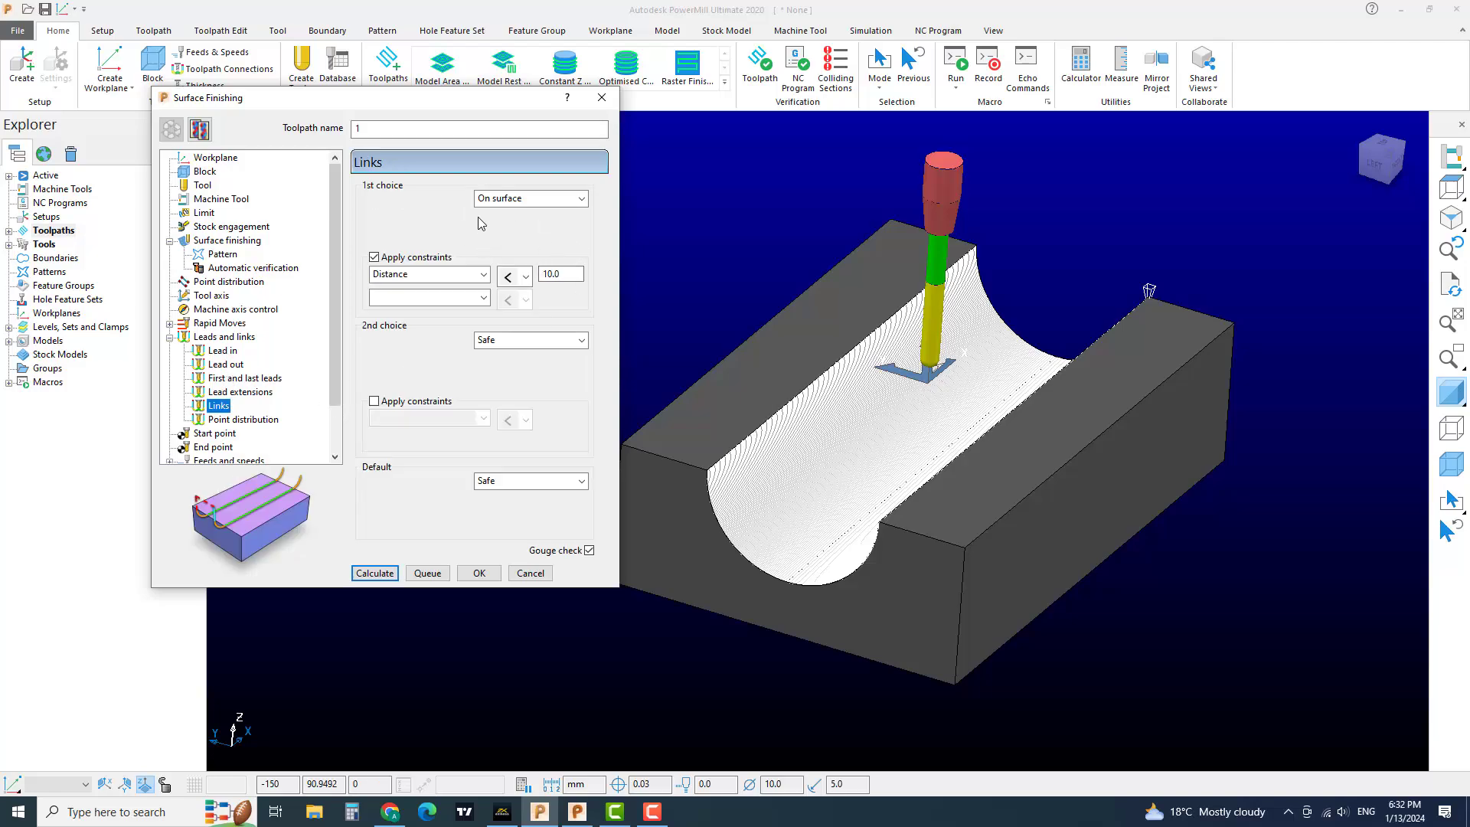
{"action": "left_click", "coordinate": [526, 202]}
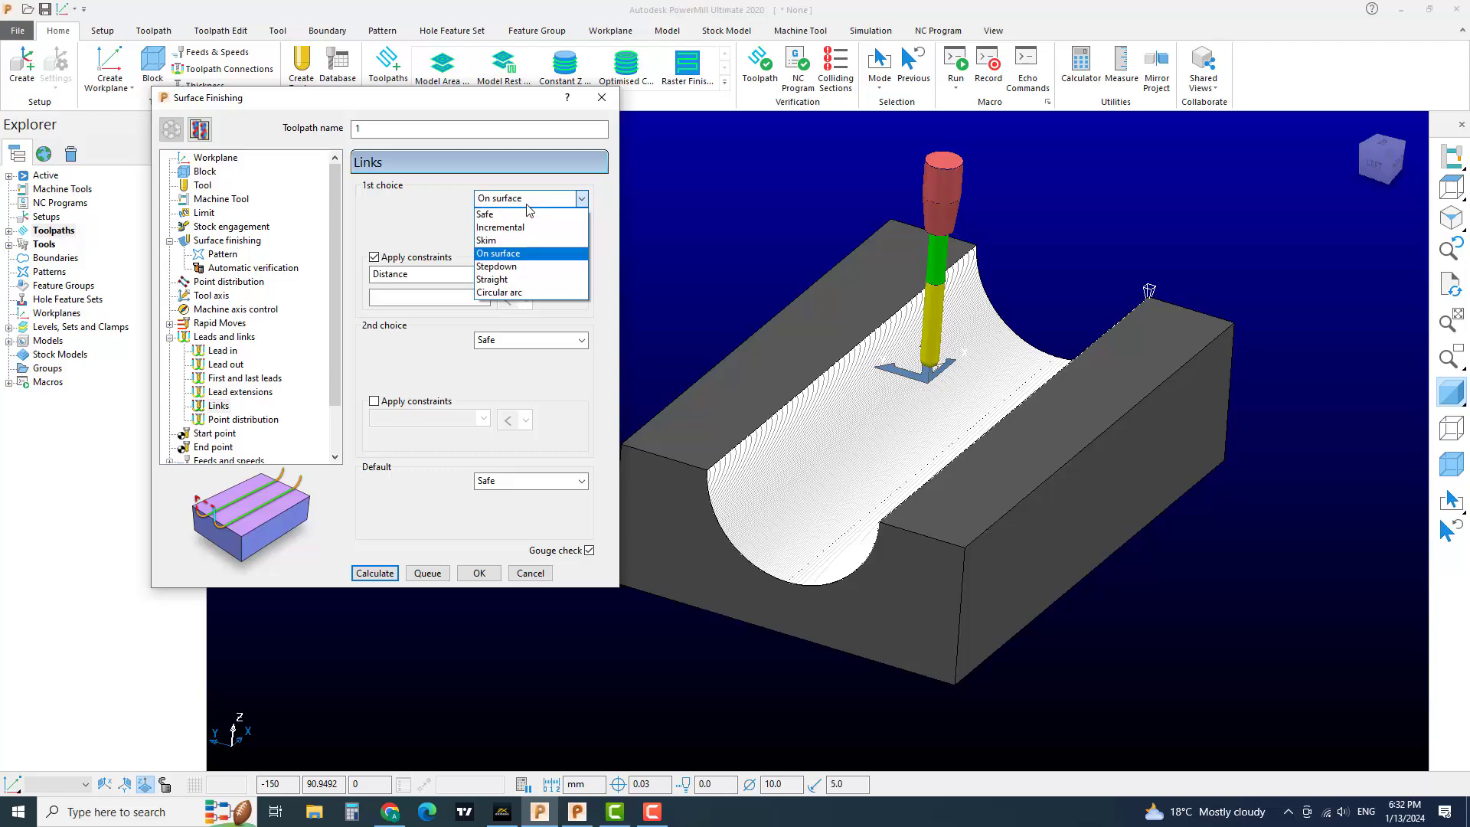
{"action": "left_click", "coordinate": [525, 217]}
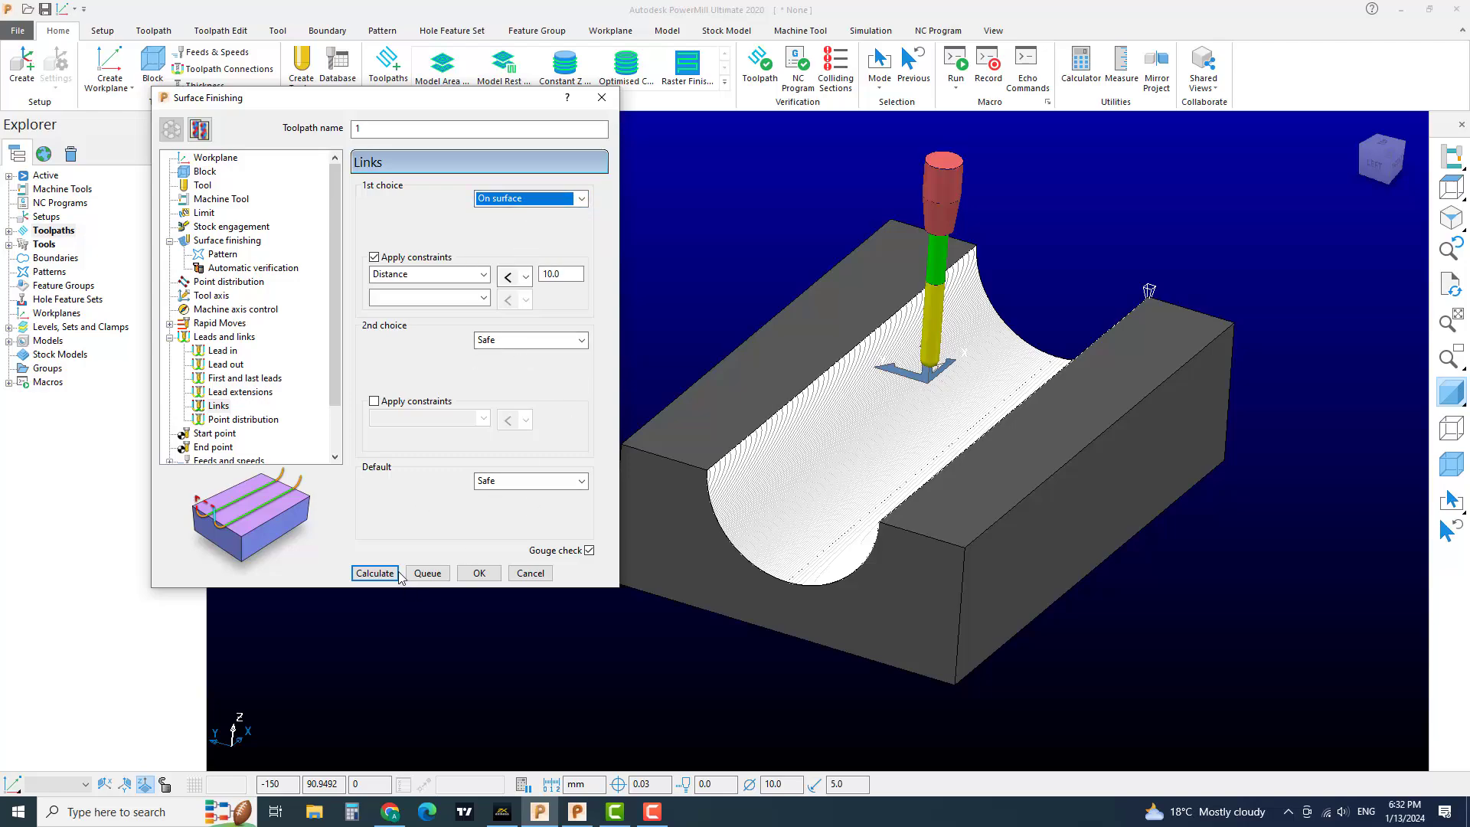
{"action": "left_click", "coordinate": [376, 573]}
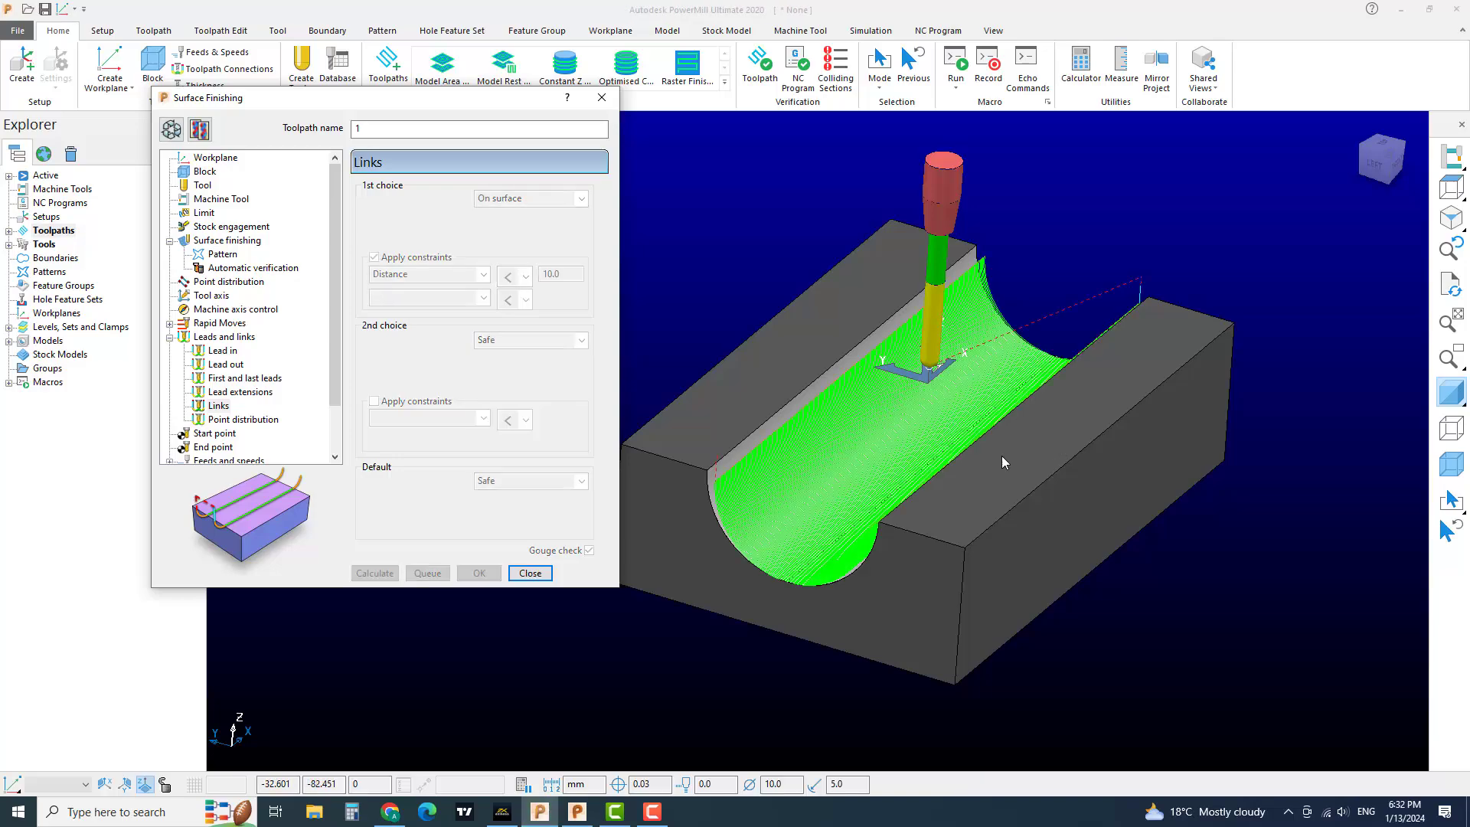
{"action": "mouse_move", "coordinate": [1002, 457]}
{"action": "middle_mouse_down"}
{"action": "mouse_move", "coordinate": [941, 350]}
{"action": "mouse_move", "coordinate": [926, 411]}
{"action": "mouse_move", "coordinate": [802, 426]}
{"action": "mouse_move", "coordinate": [843, 425]}
{"action": "mouse_move", "coordinate": [813, 448]}
{"action": "middle_mouse_up"}
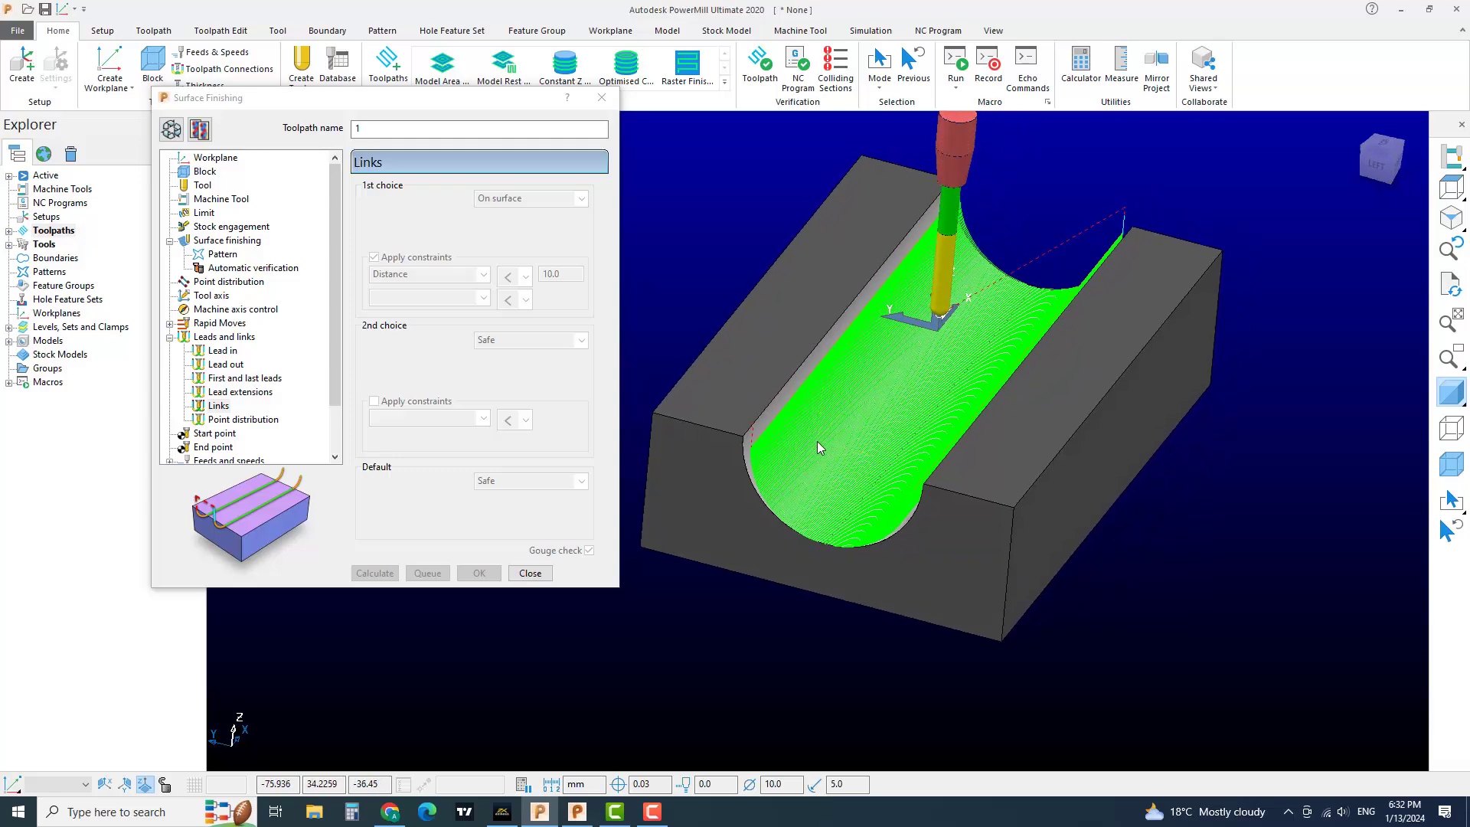
{"action": "scroll", "coordinate": [818, 447], "scroll_direction": "up", "scroll_amount": 2}
{"action": "scroll", "coordinate": [817, 441], "scroll_direction": "down", "scroll_amount": 2}
{"action": "mouse_move", "coordinate": [816, 441]}
{"action": "middle_mouse_down"}
{"action": "mouse_move", "coordinate": [848, 416]}
{"action": "mouse_move", "coordinate": [953, 439]}
{"action": "mouse_move", "coordinate": [940, 467]}
{"action": "middle_mouse_up"}
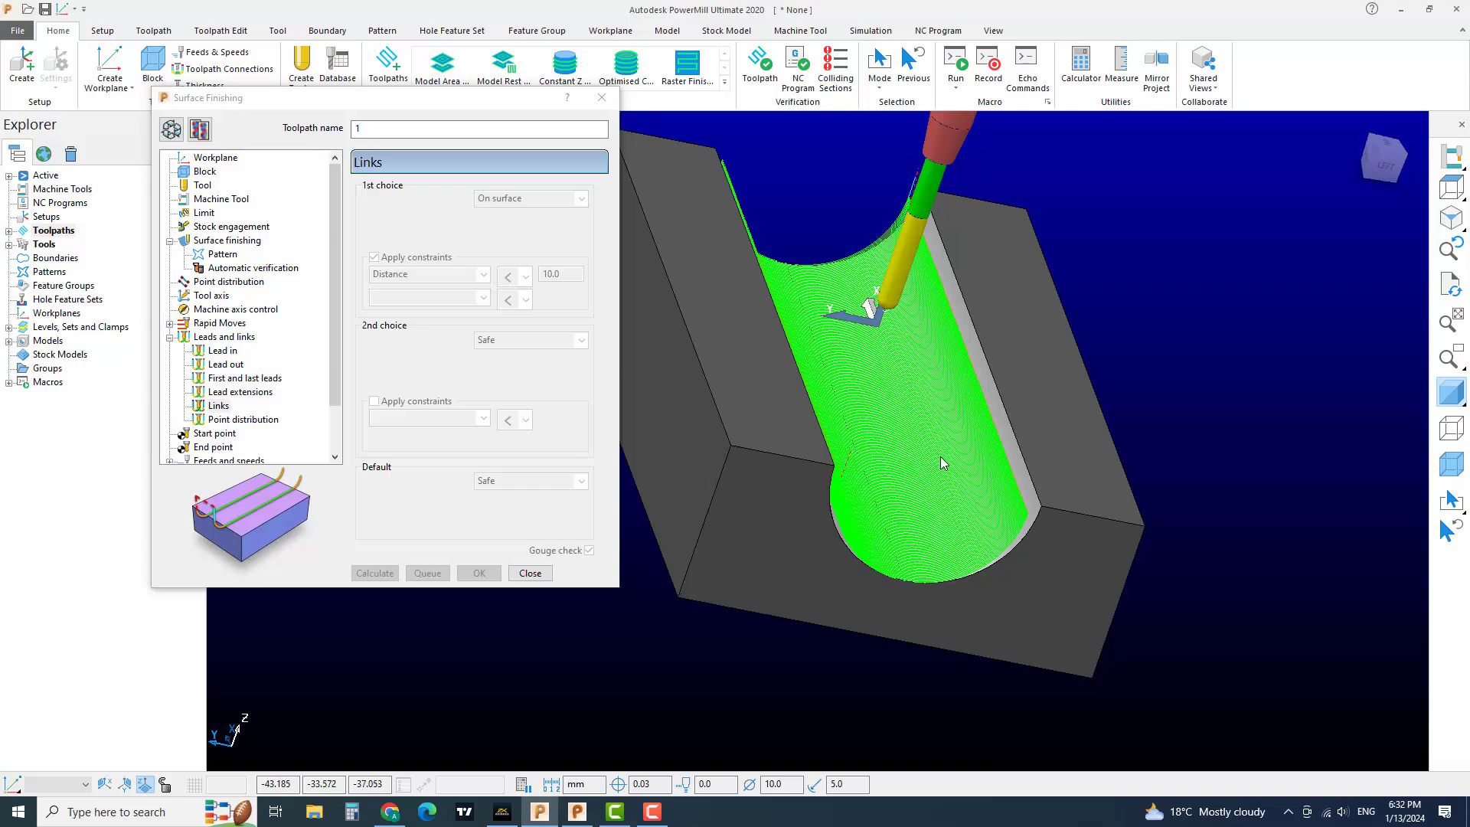
{"action": "middle_click_drag", "start_coordinate": [943, 463], "coordinate": [873, 450]}
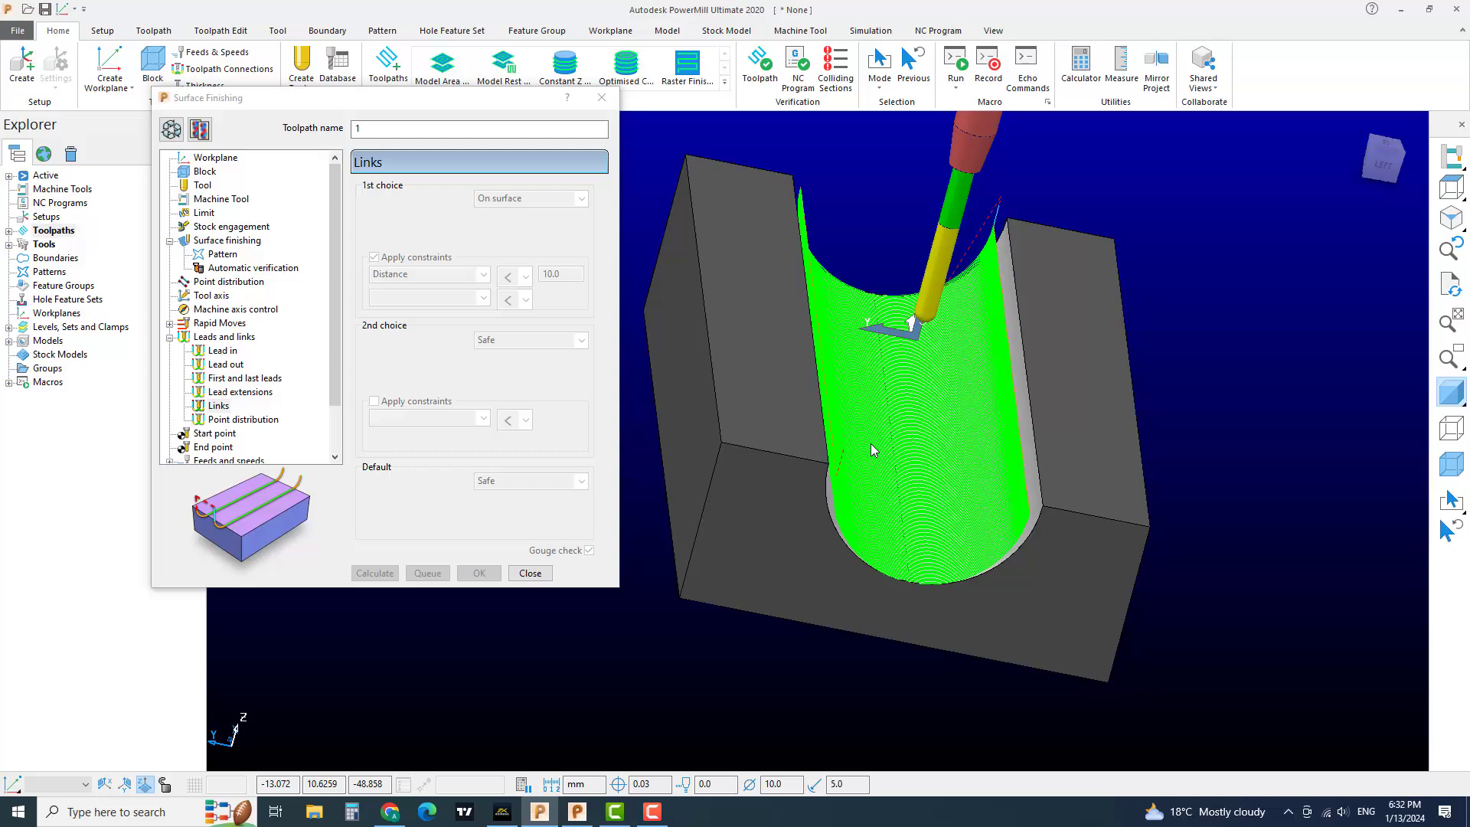
{"action": "mouse_move", "coordinate": [871, 450]}
{"action": "middle_mouse_down"}
{"action": "mouse_move", "coordinate": [815, 497]}
{"action": "mouse_move", "coordinate": [857, 476]}
{"action": "middle_mouse_up"}
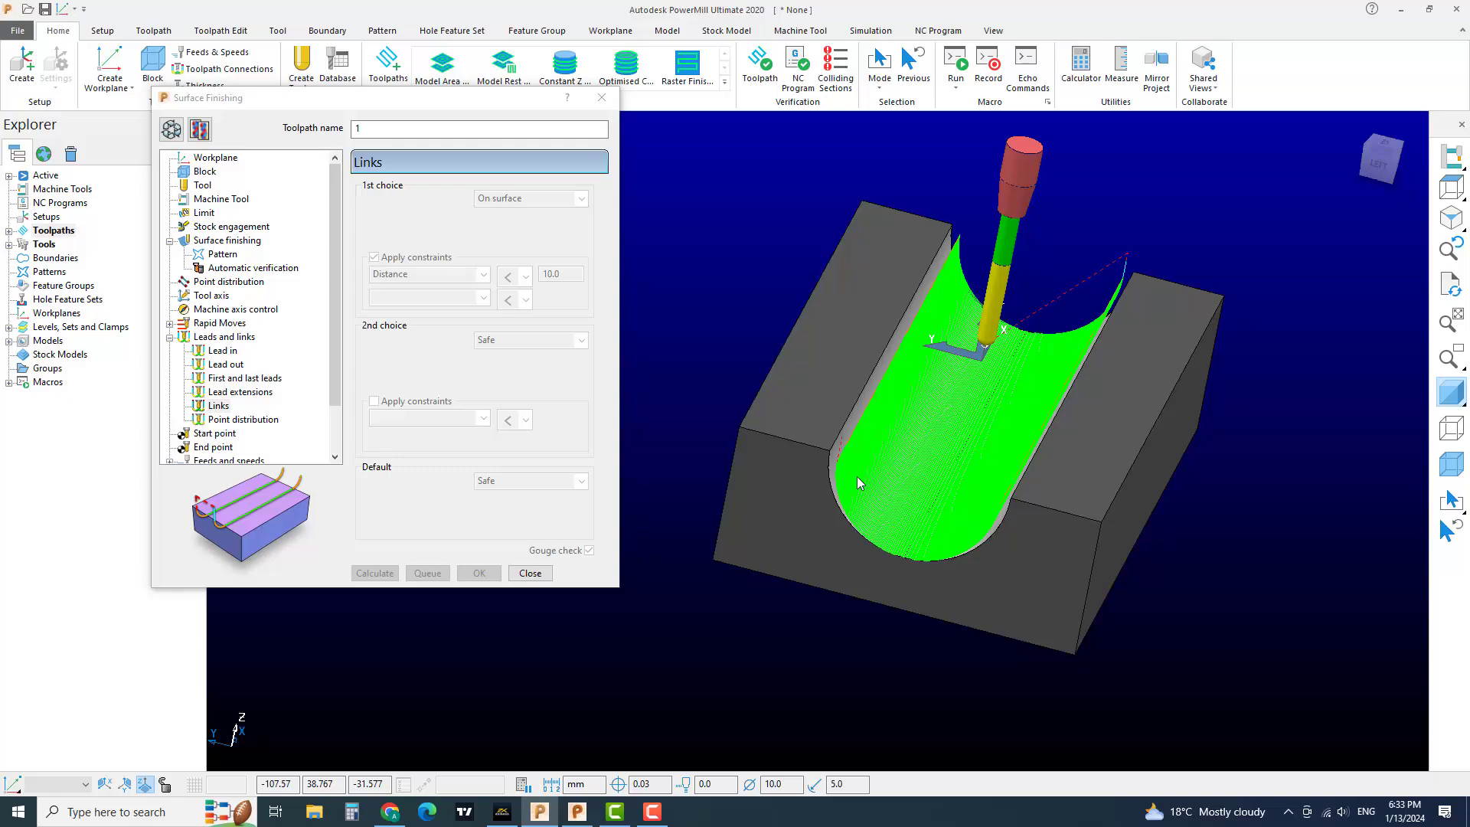